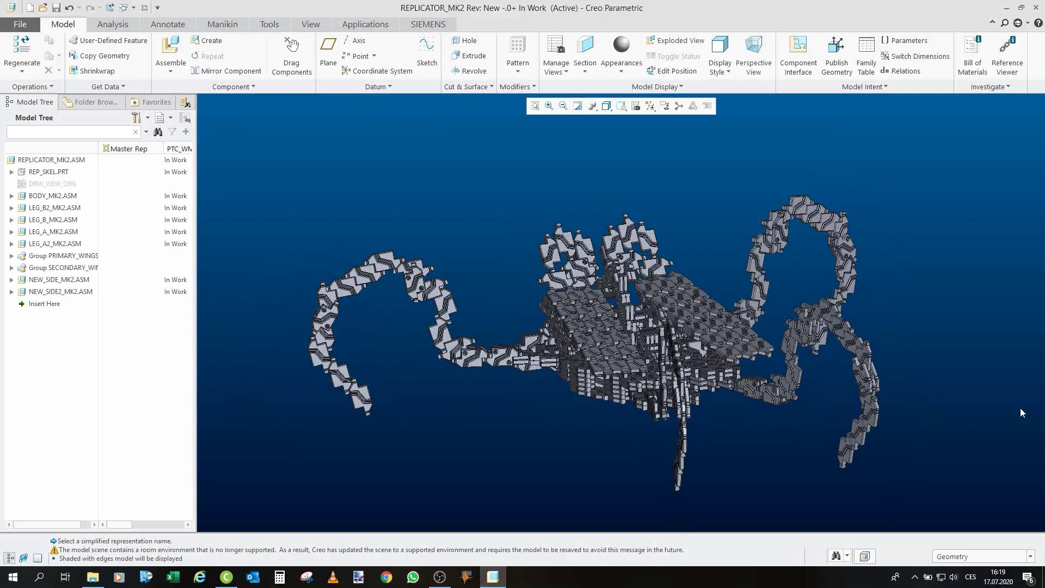
Orbit and zoom in on the Replicator, panning toward the curled left leg and body
middle_click_drag(714, 432, 550, 338)
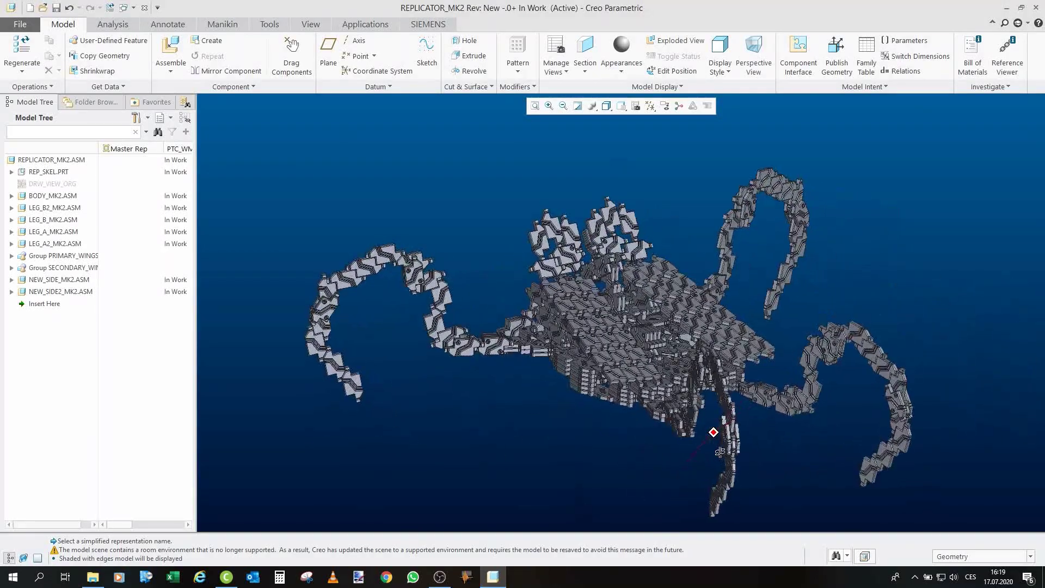
scroll(611, 445, "up", 3)
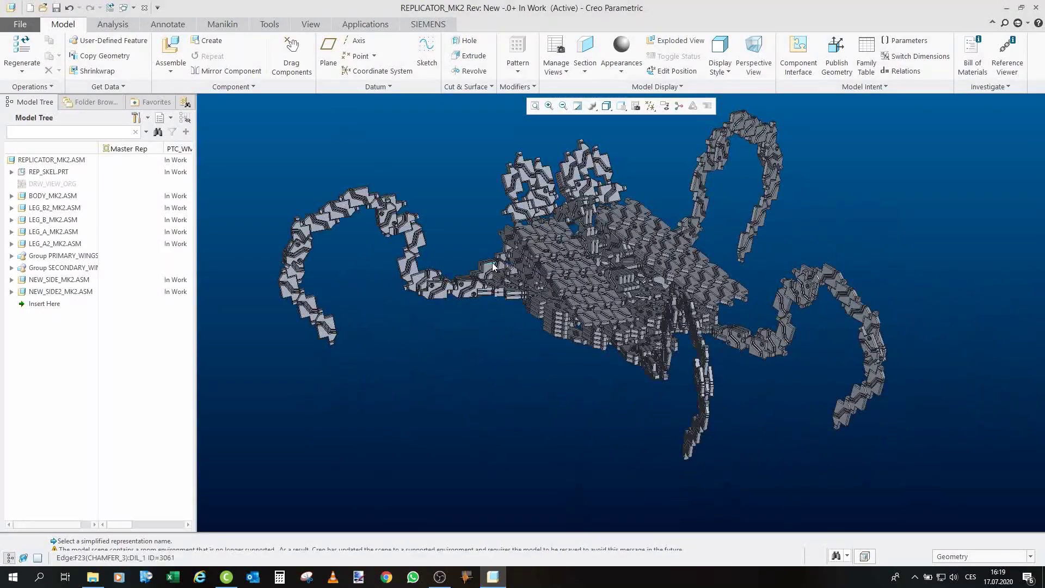
middle_click_drag(547, 298, 512, 367, "shift")
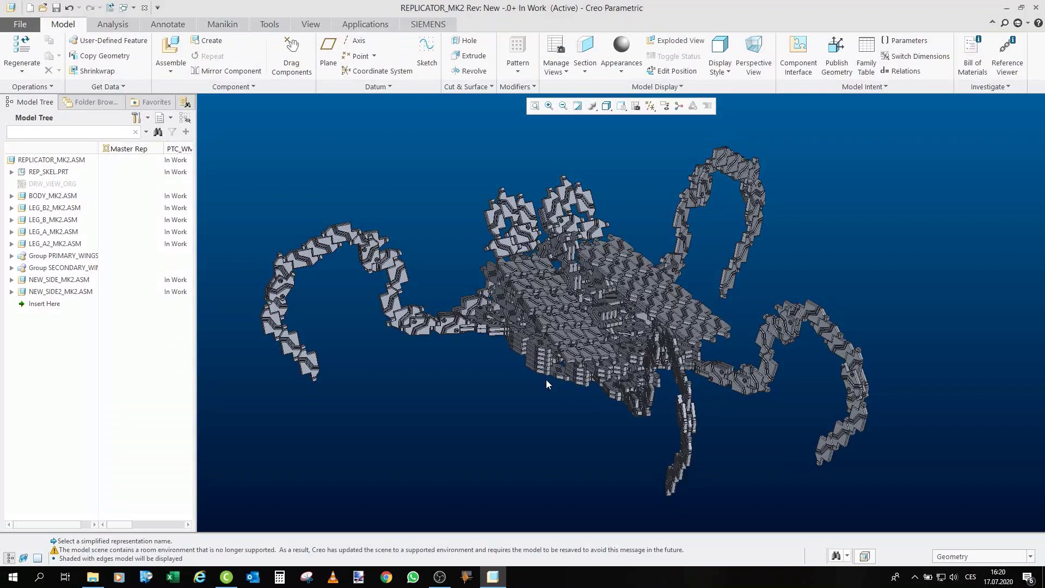
Zoom into a leg joint and open the JOINT_TEST_2 pin in its own window
scroll(381, 260, "up", 6)
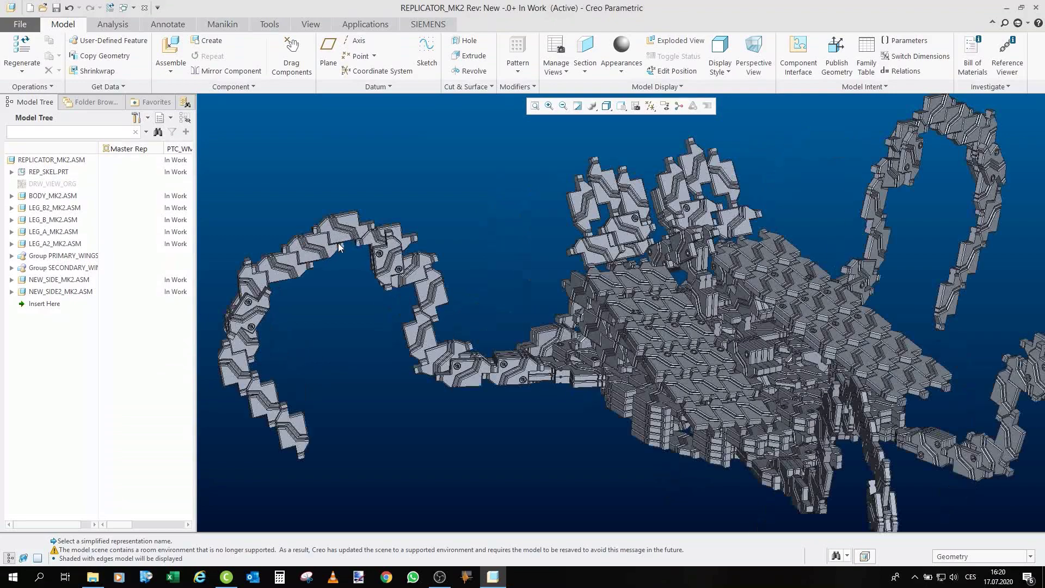
scroll(380, 260, "up", 5)
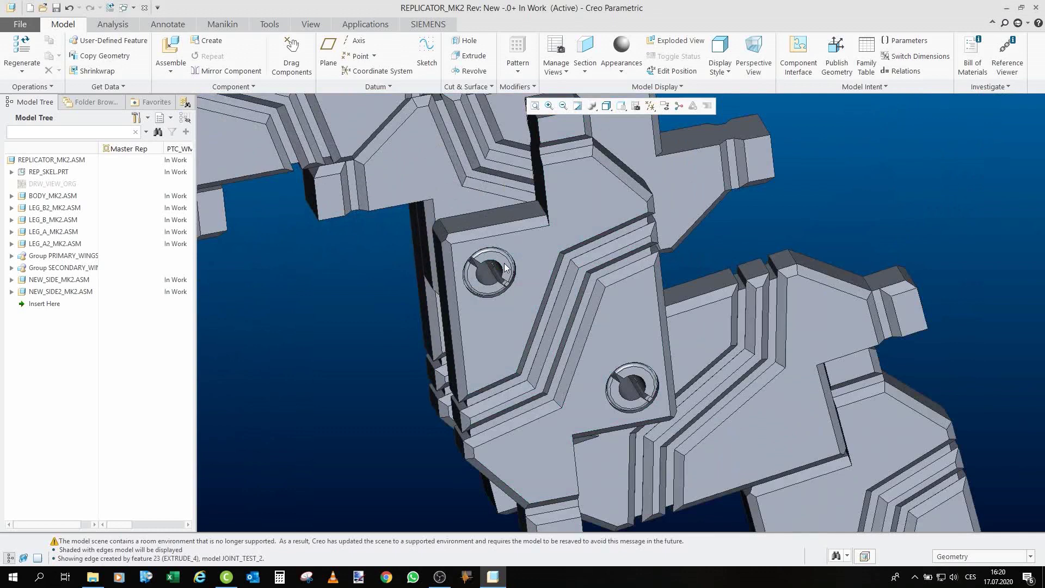
left_click(503, 266)
left_click(524, 198)
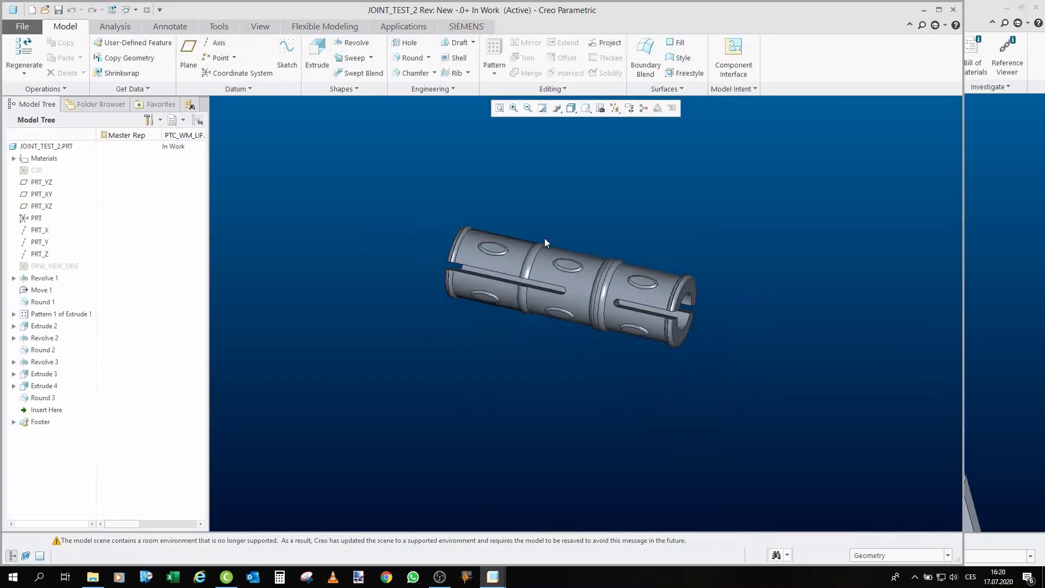
Orbit the pin diagonally to show its slots, then close it to return to the assembly
middle_click_drag(544, 237, 430, 367)
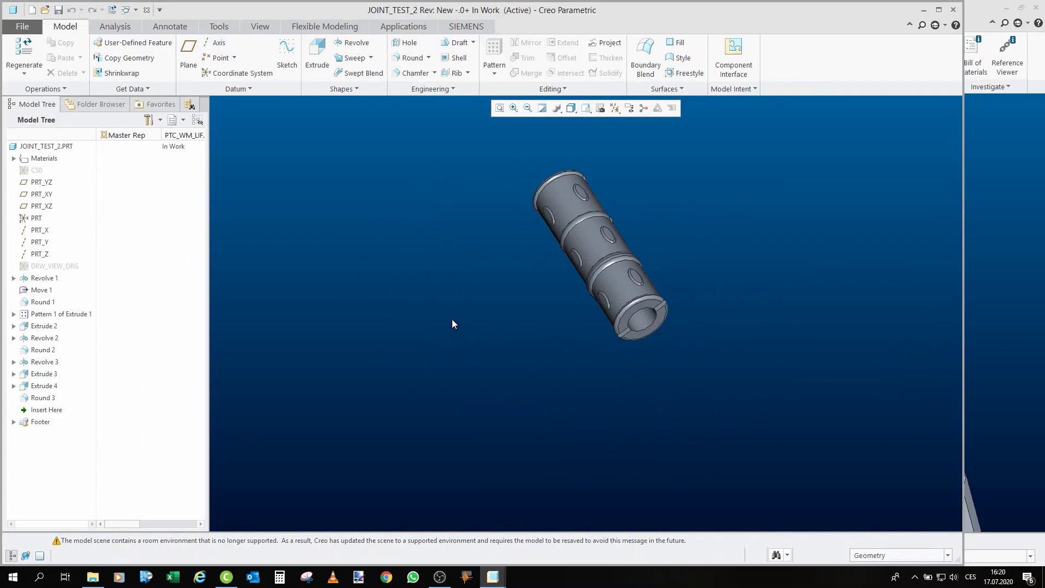
middle_click_drag(562, 304, 459, 253)
left_click(145, 12)
Zoom out and orbit until the whole robot and all its legs show from a fresh angle
scroll(459, 254, "up", 3)
scroll(459, 253, "down", 2)
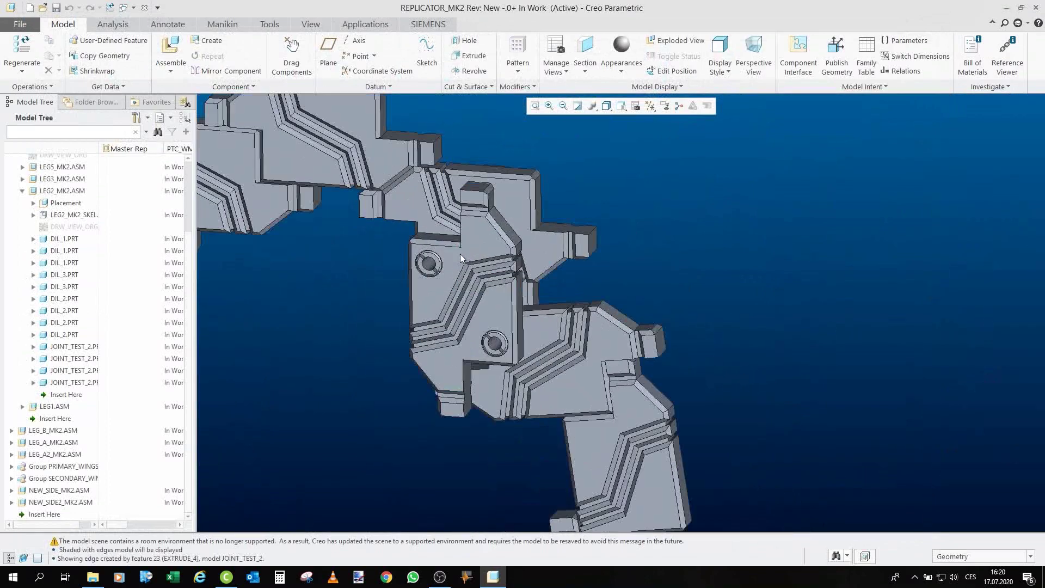
scroll(462, 252, "up", 4)
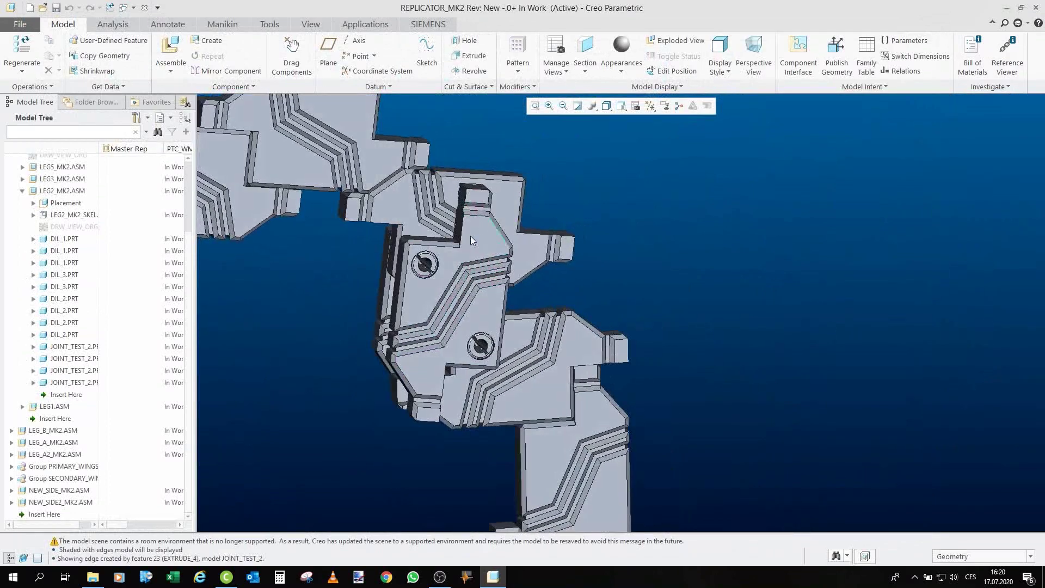
middle_click_drag(465, 253, 446, 271)
scroll(401, 345, "up", 4)
middle_click_drag(401, 345, 559, 382)
scroll(467, 446, "down", 8)
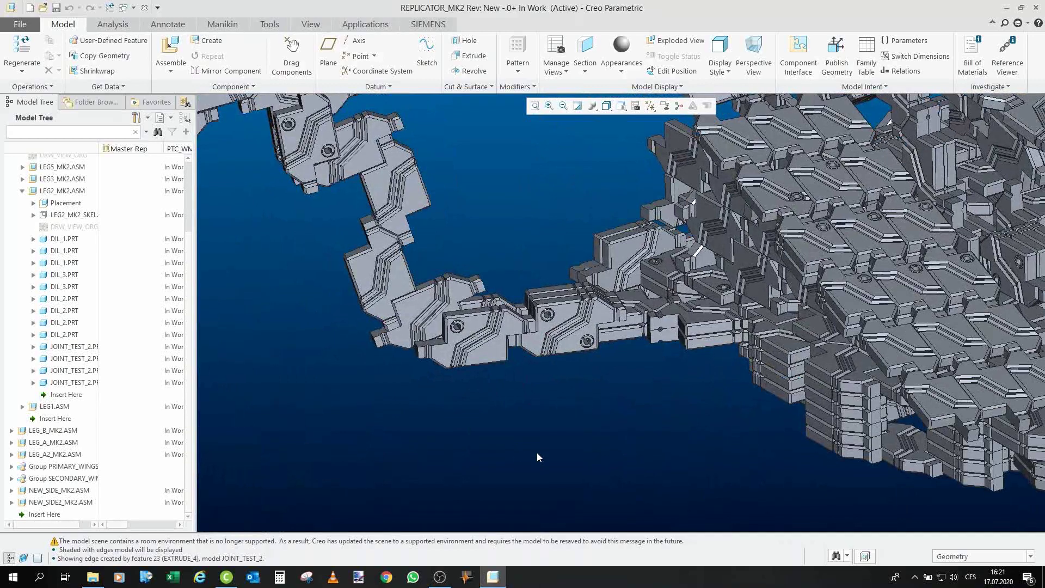
scroll(526, 441, "up", 3)
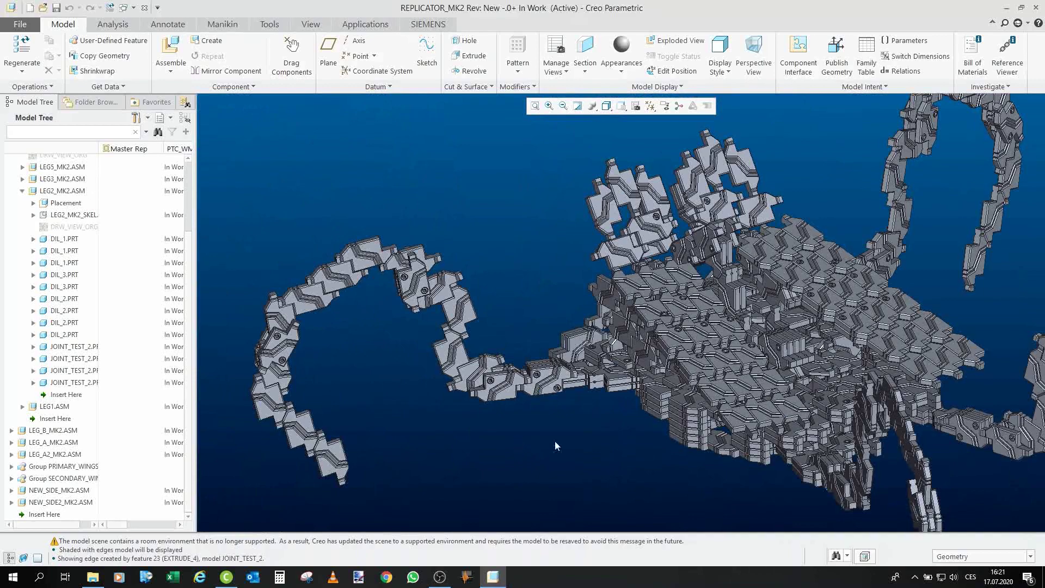
scroll(577, 337, "up", 5)
scroll(600, 333, "down", 3)
mouse_move(600, 334)
middle_mouse_down()
mouse_move(613, 331)
mouse_move(590, 367)
middle_mouse_up()
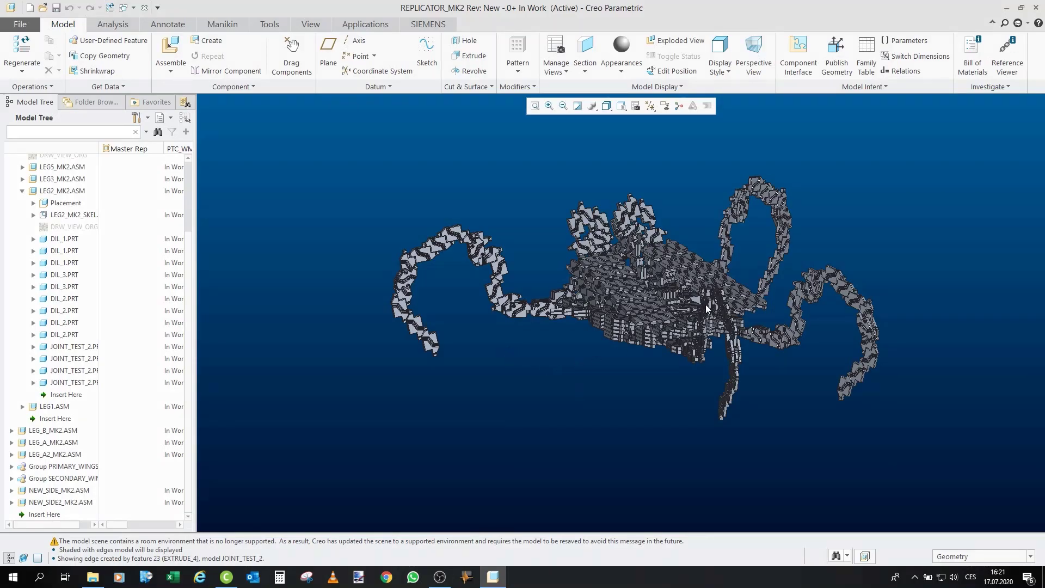
Orbit around a close-up of the body to examine its layered underside from several angles
mouse_move(613, 294)
middle_mouse_down()
mouse_move(625, 267)
mouse_move(555, 329)
mouse_move(590, 320)
mouse_move(442, 301)
mouse_move(527, 248)
mouse_move(643, 270)
mouse_move(518, 283)
mouse_move(629, 231)
mouse_move(593, 306)
mouse_move(625, 315)
mouse_move(626, 303)
mouse_move(629, 368)
mouse_move(578, 216)
mouse_move(546, 250)
middle_mouse_up()
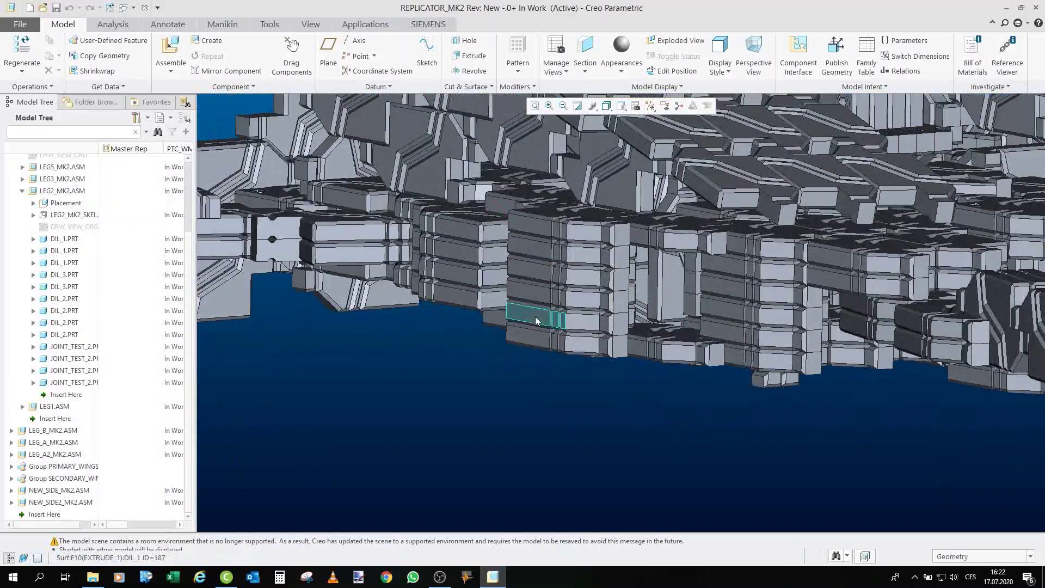
middle_click_drag(539, 299, 548, 234)
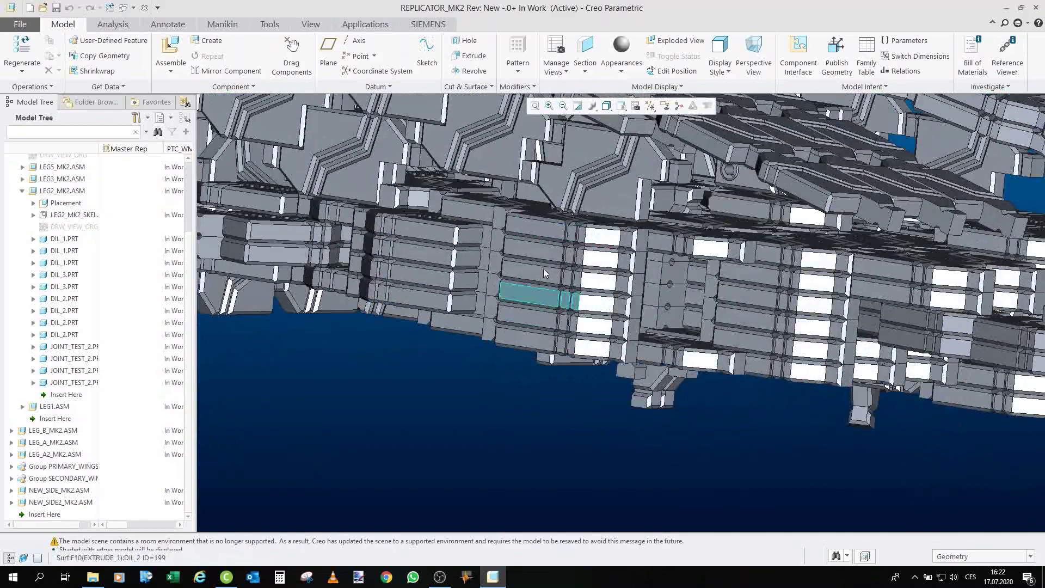
middle_click_drag(543, 269, 592, 242)
middle_click_drag(598, 329, 586, 330)
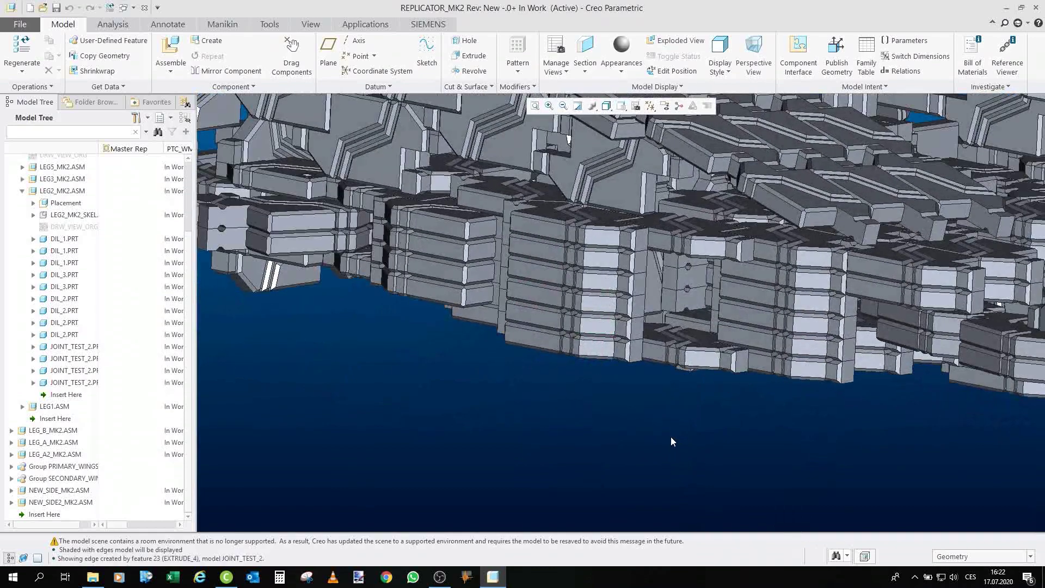
mouse_move(670, 437)
middle_mouse_down()
mouse_move(642, 347)
mouse_move(660, 364)
mouse_move(642, 357)
middle_mouse_up()
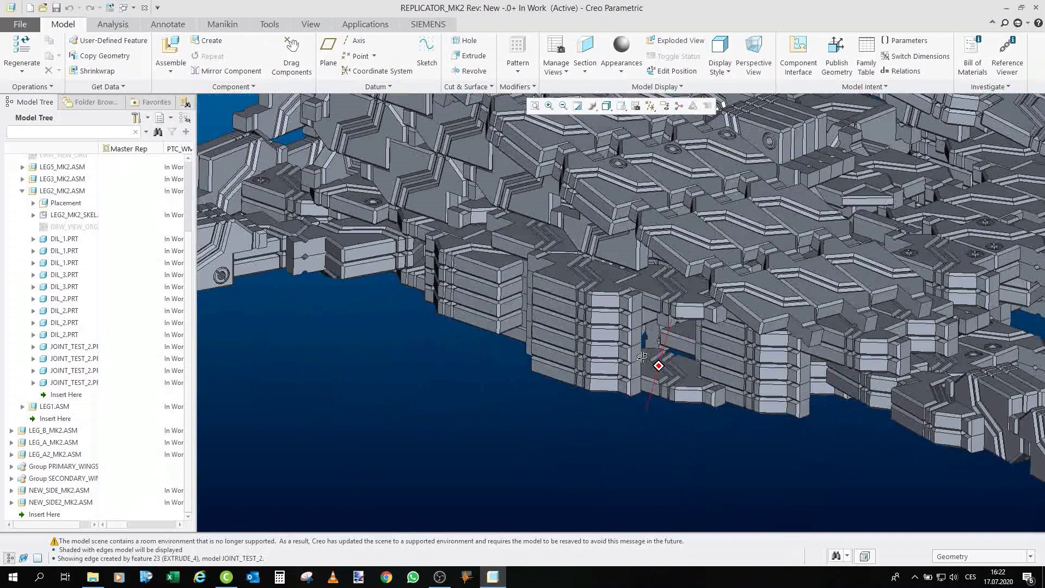
scroll(645, 354, "up", 4)
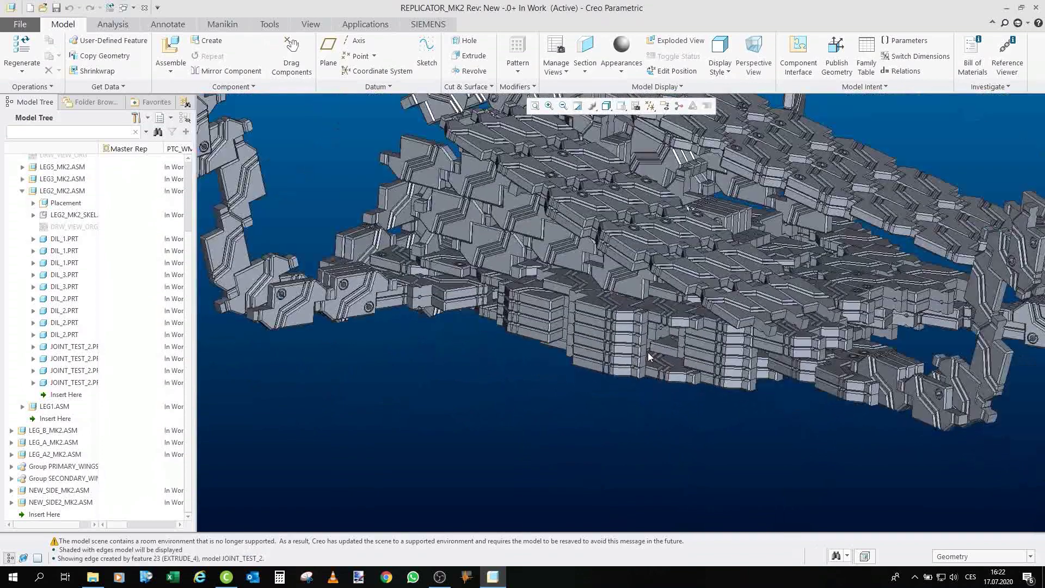
middle_click_drag(630, 369, 589, 403)
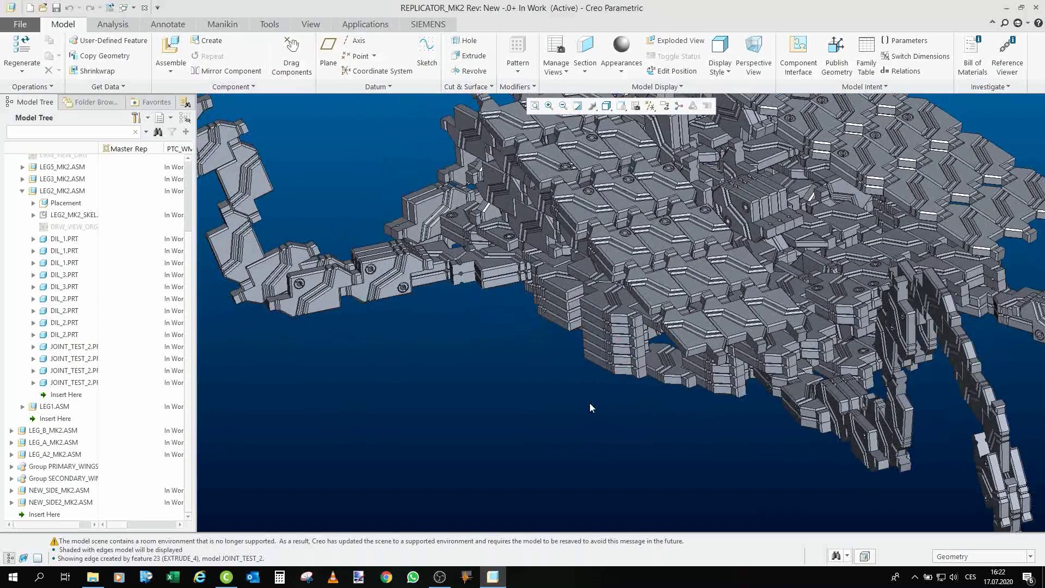
mouse_move(588, 397)
middle_mouse_down()
mouse_move(620, 381)
mouse_move(627, 250)
mouse_move(674, 299)
mouse_move(652, 300)
mouse_move(684, 432)
middle_mouse_up()
scroll(626, 251, "up", 3)
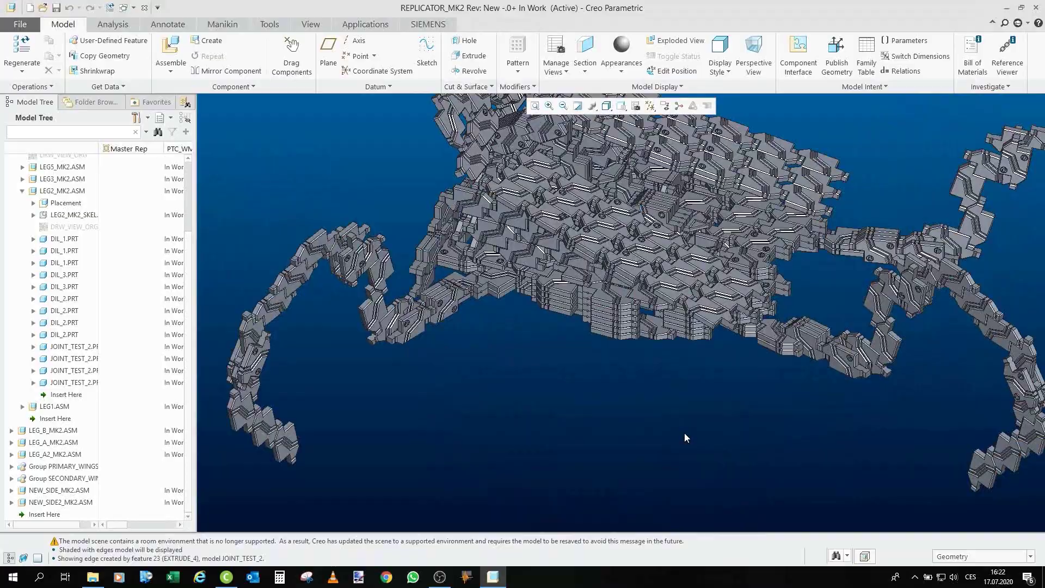
scroll(585, 338, "up", 4)
scroll(699, 277, "down", 6)
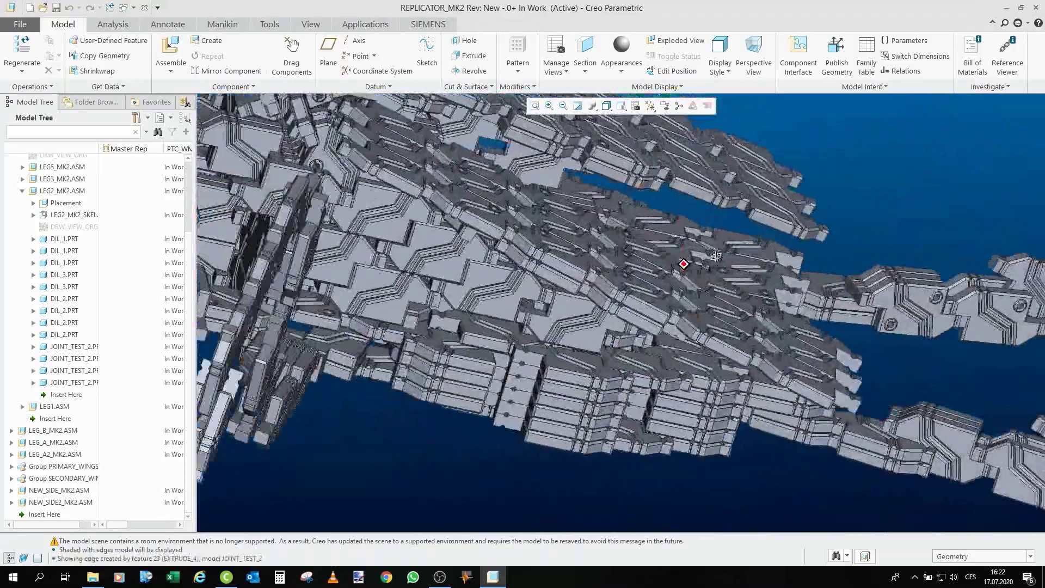
Orbit lower, then zoom out and swing the whole robot to a more top-down view
middle_click_drag(699, 276, 580, 259)
scroll(580, 260, "up", 6)
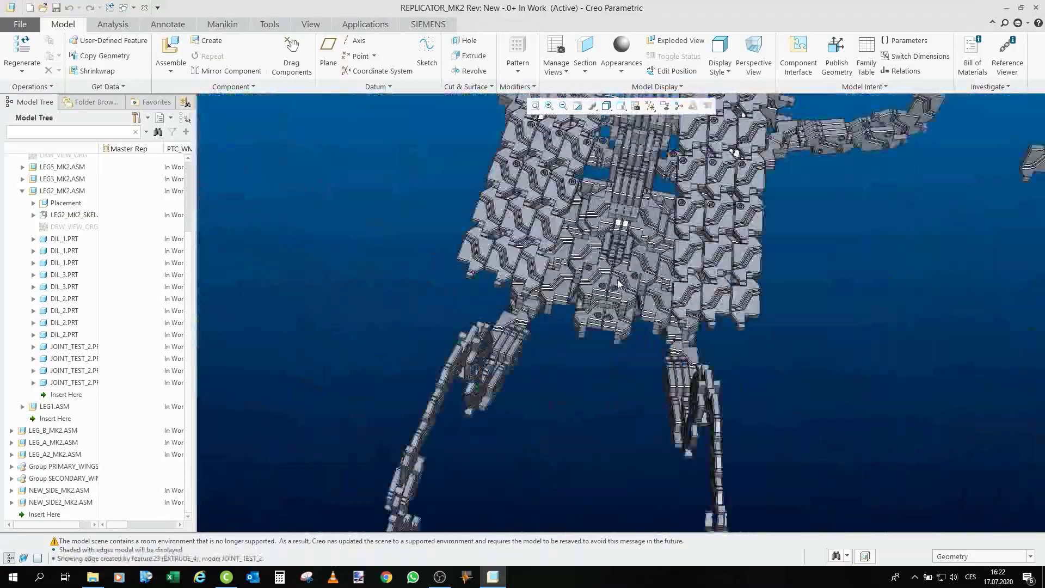
scroll(577, 268, "down", 5)
scroll(575, 270, "up", 5)
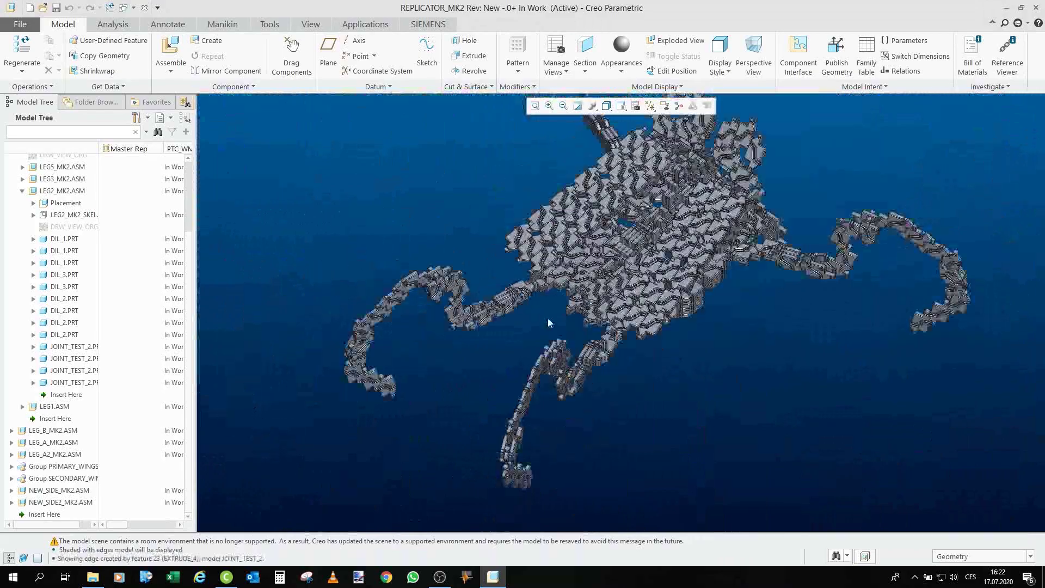
middle_click_drag(575, 270, 644, 254)
scroll(643, 254, "up", 3)
scroll(598, 326, "down", 5)
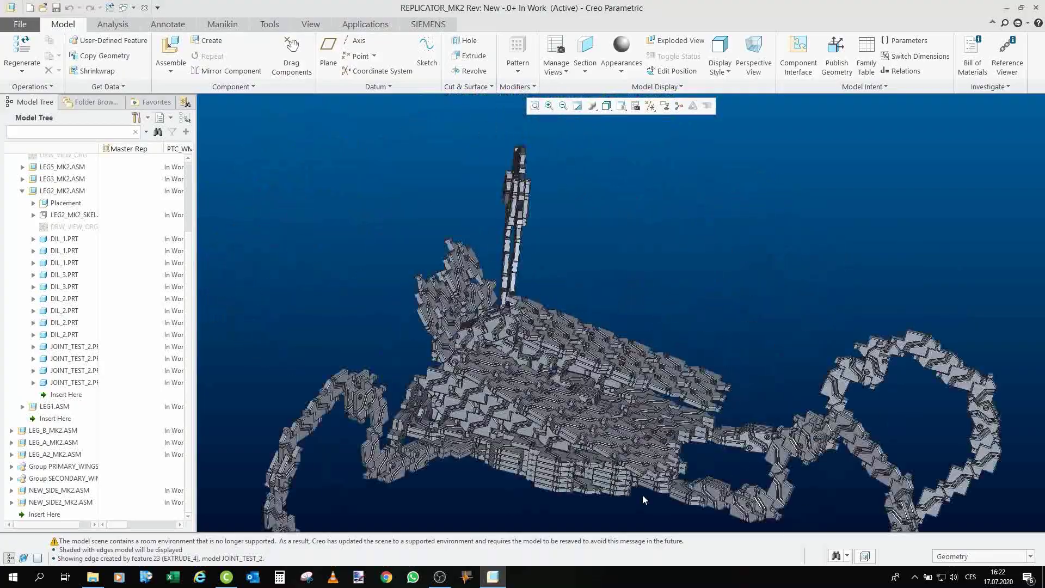
scroll(582, 305, "up", 3)
scroll(574, 286, "down", 2)
middle_click_drag(575, 287, 553, 296)
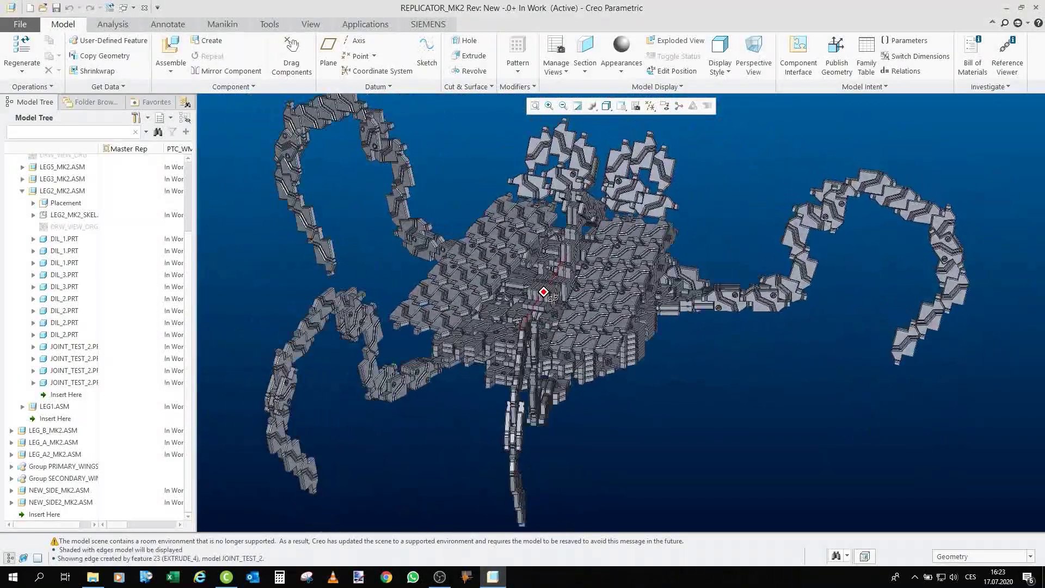
scroll(286, 289, "up", 3)
scroll(146, 317, "up", 3)
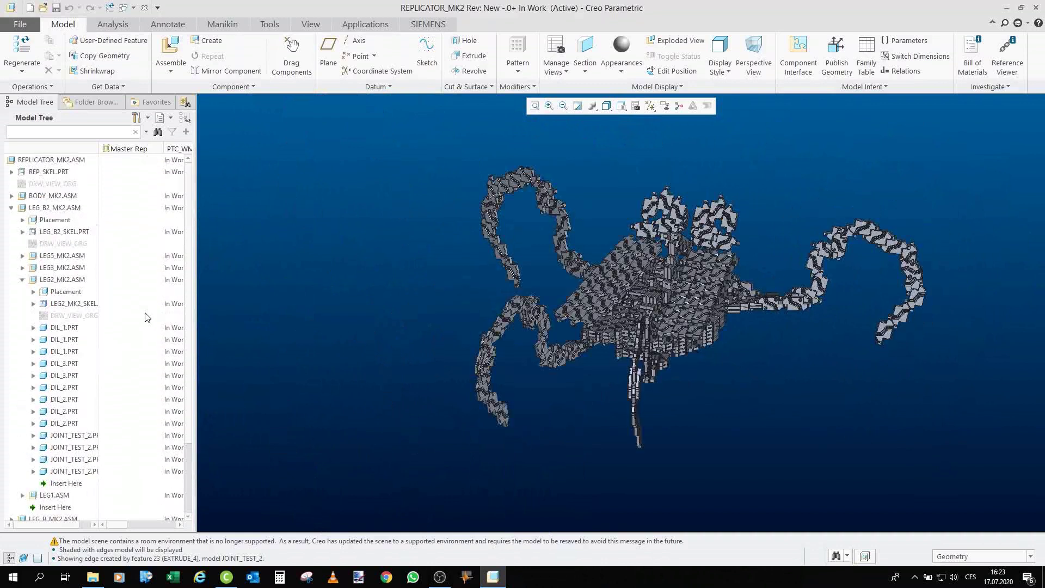
left_click(11, 208)
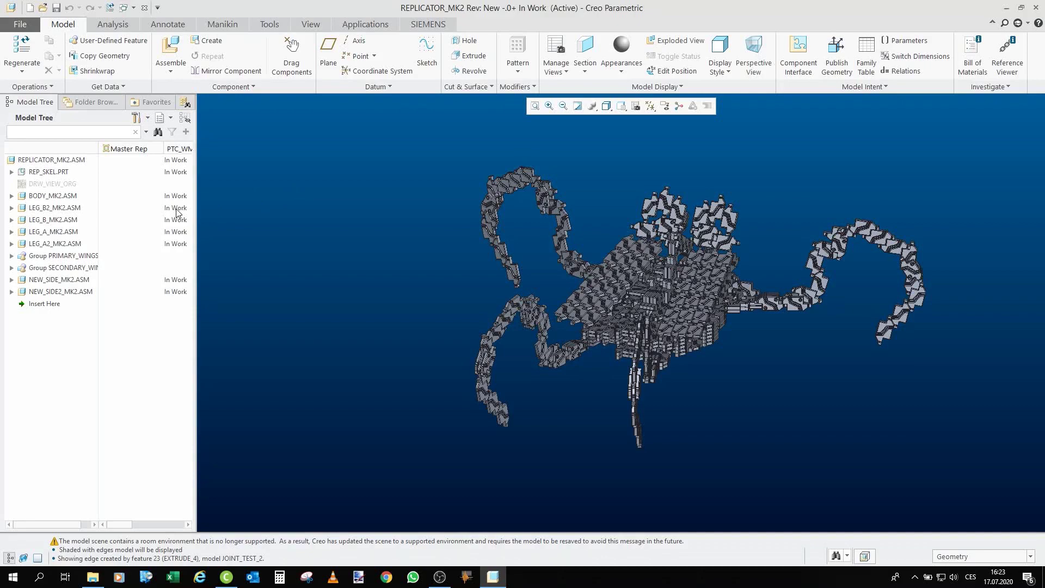
left_click(47, 197)
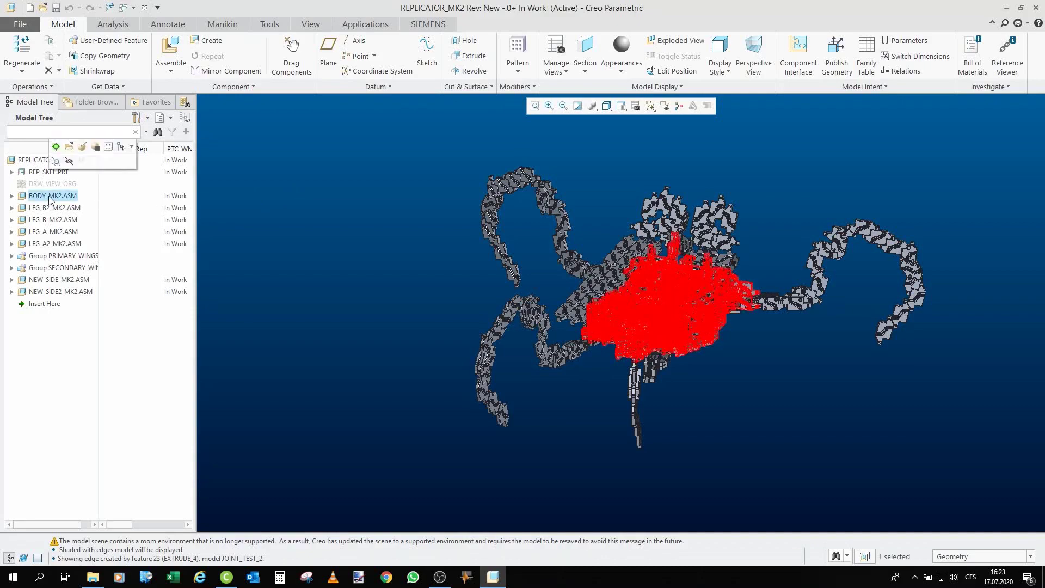
middle_click_drag(479, 256, 472, 284)
left_click(56, 210)
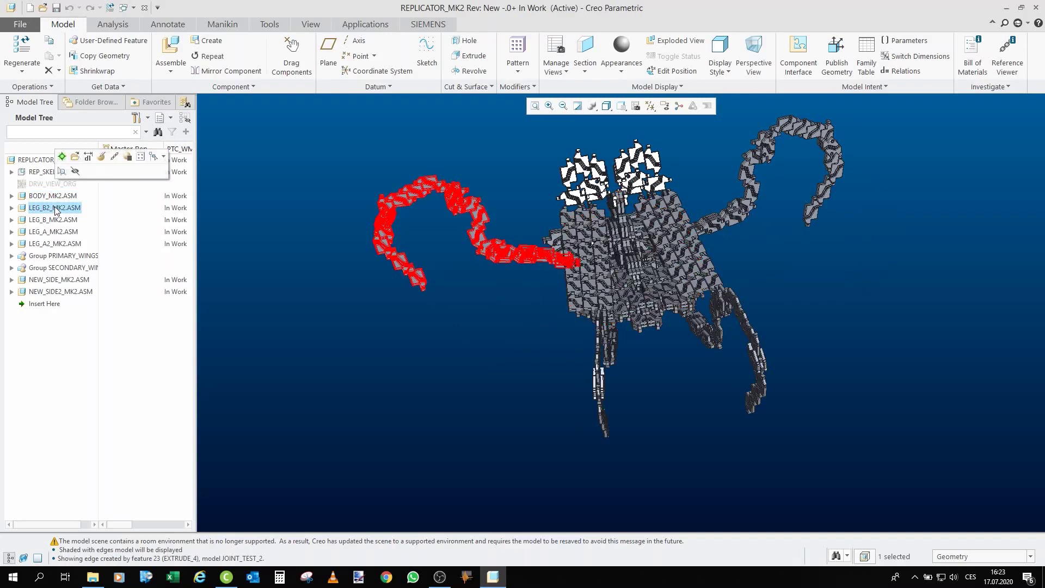
left_click(59, 220)
left_click(59, 232)
left_click(59, 244)
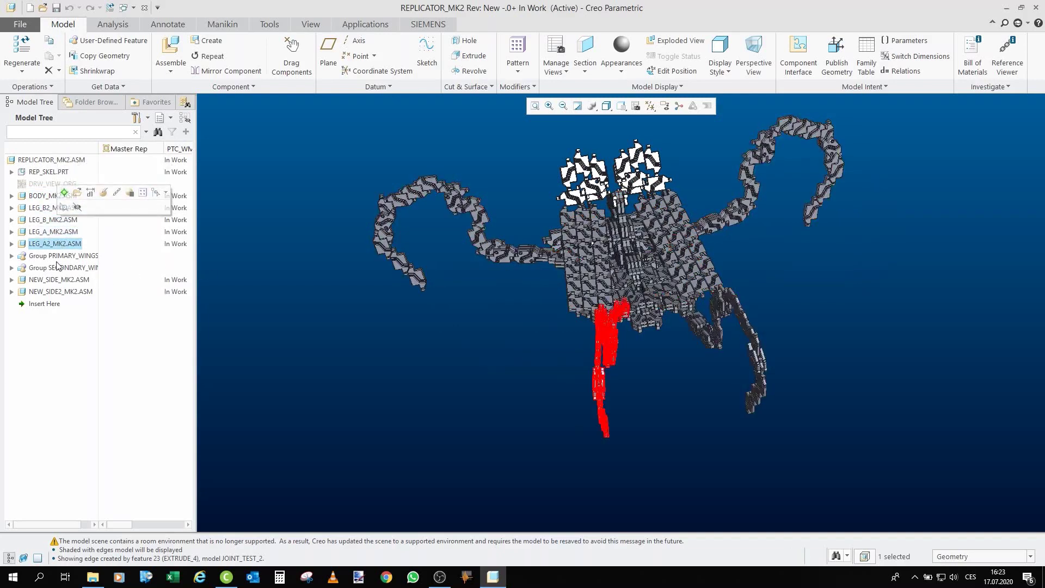
left_click(63, 256)
middle_click_drag(297, 290, 459, 273)
scroll(460, 274, "down", 2)
left_click(82, 268)
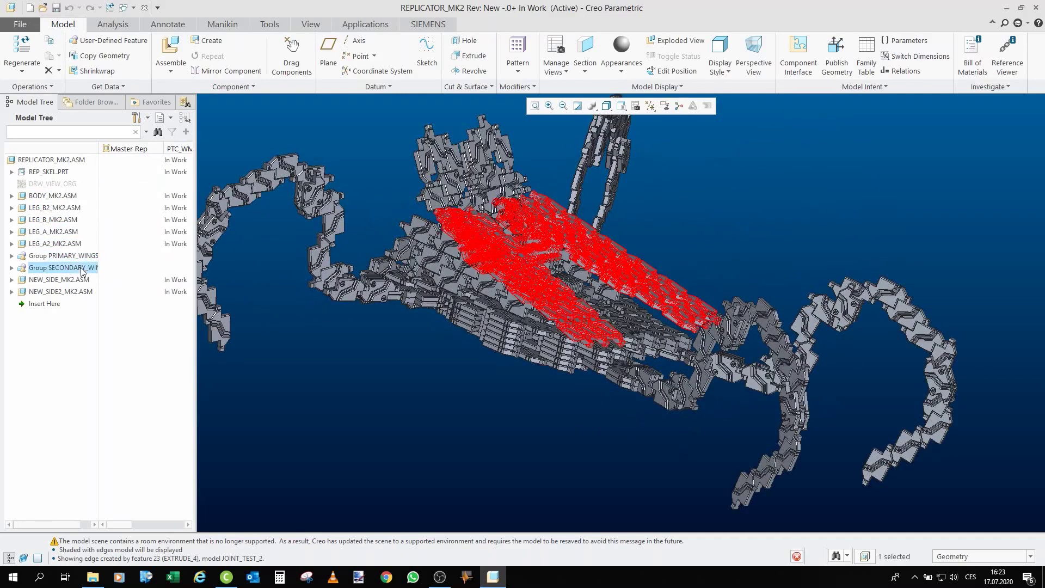
left_click(76, 280)
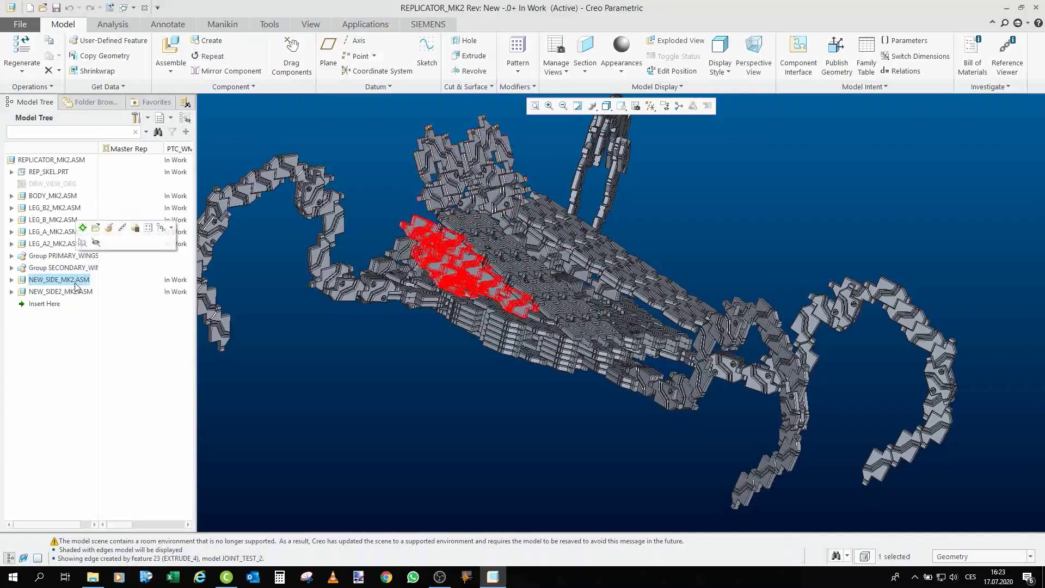
left_click(76, 291)
middle_click_drag(522, 283, 359, 253)
left_click(358, 258)
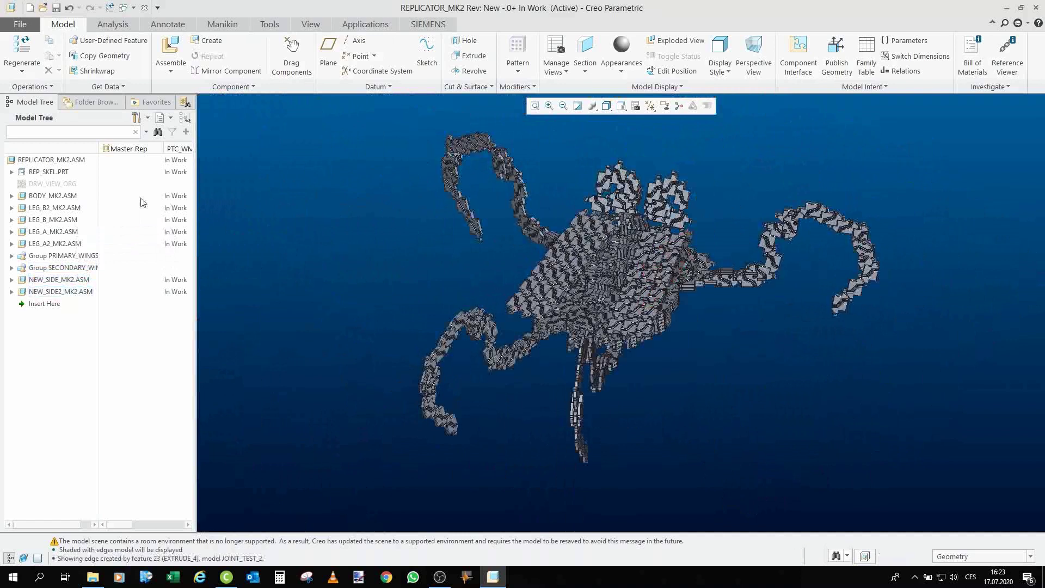
left_click(54, 196)
Open BODY_MK2 in its Master Rep, maximize its window, and spin it edge-on
left_click(73, 146)
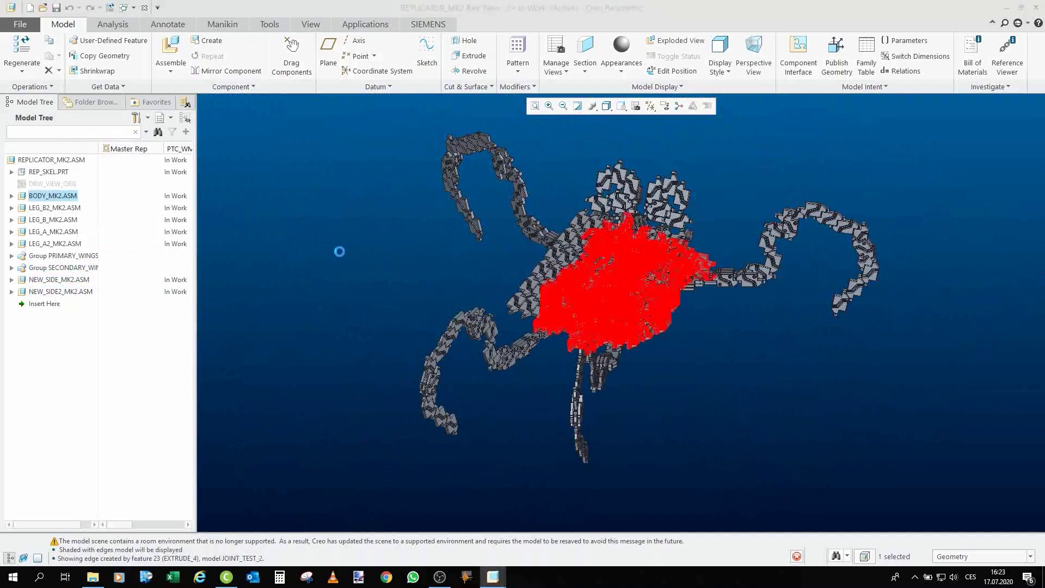
left_click(527, 377)
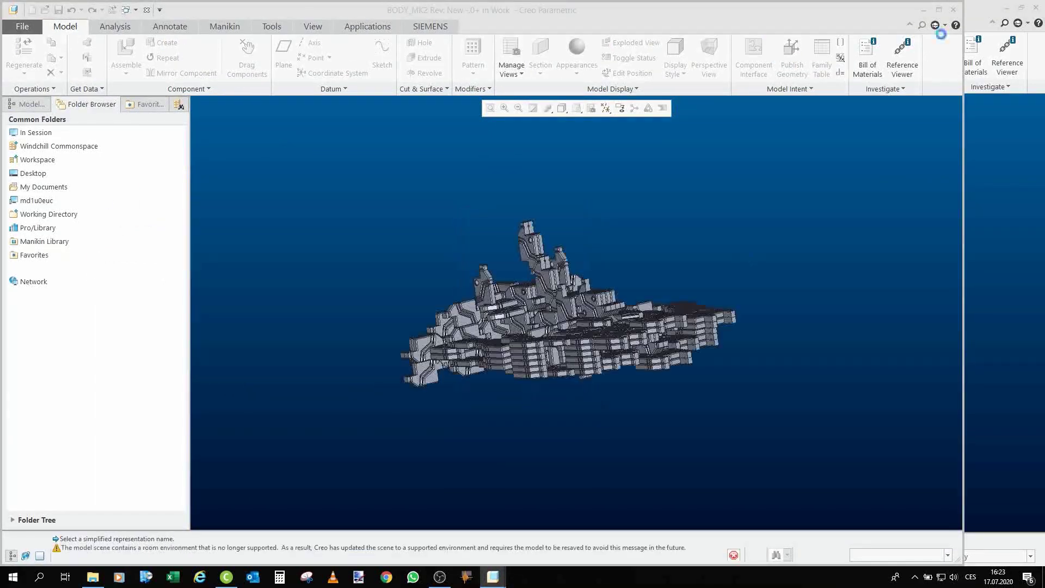
left_click(937, 9)
scroll(680, 359, "down", 5)
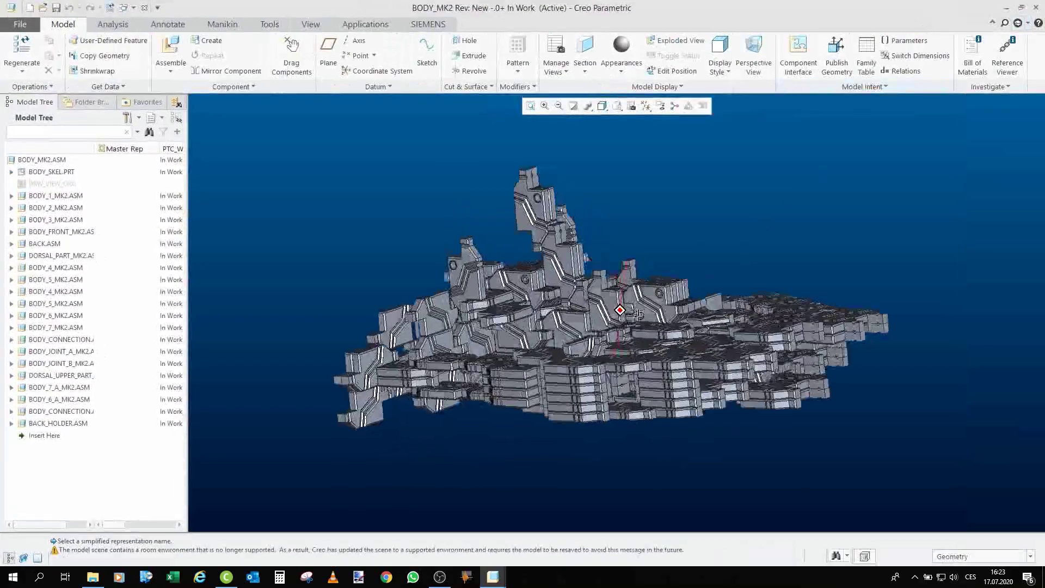
middle_click_drag(680, 360, 612, 271)
Orbit and zoom the body to look down on its top from oblique angles
scroll(446, 323, "up", 3)
scroll(445, 327, "down", 3)
middle_click_drag(611, 306, 602, 299)
scroll(358, 279, "down", 5)
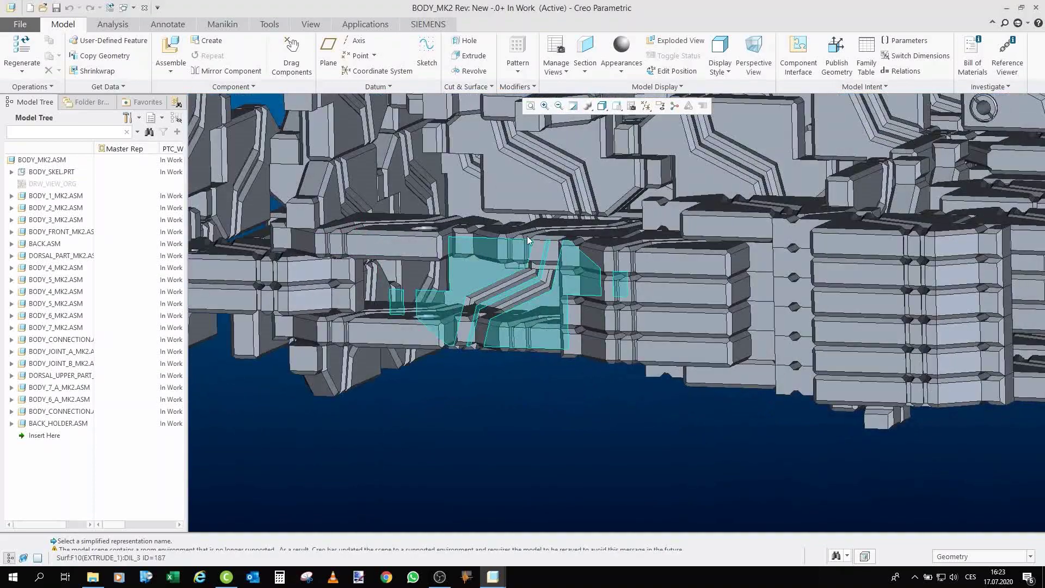
scroll(528, 239, "up", 8)
middle_click_drag(422, 219, 426, 257)
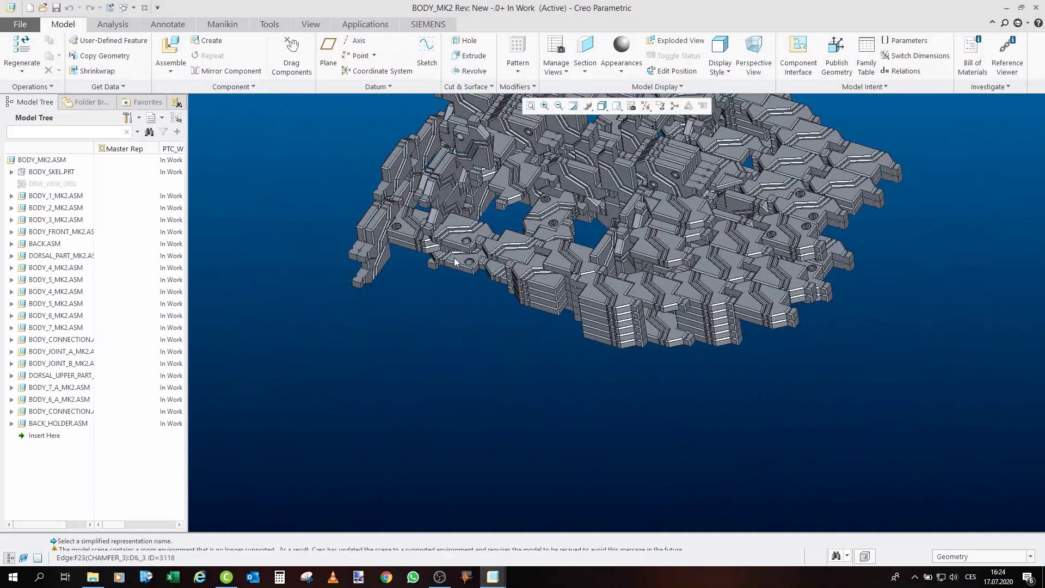
scroll(455, 259, "down", 3)
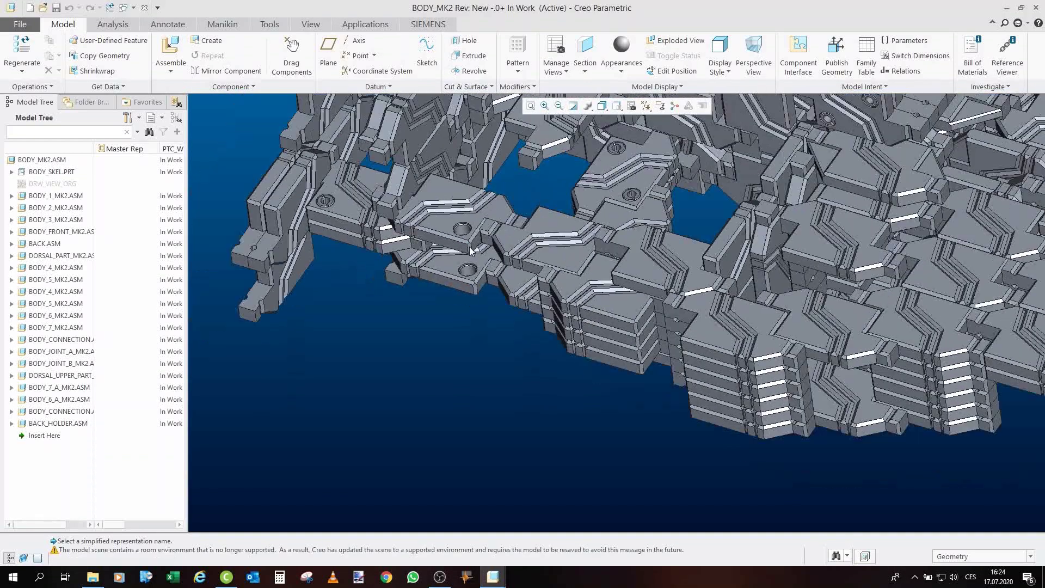
scroll(471, 250, "up", 1)
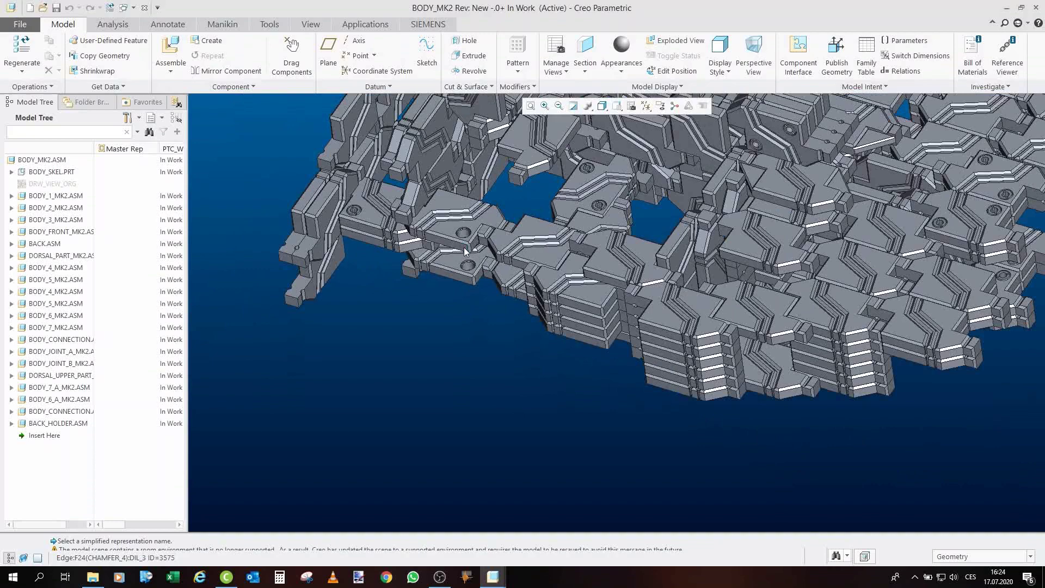
scroll(463, 253, "up", 8)
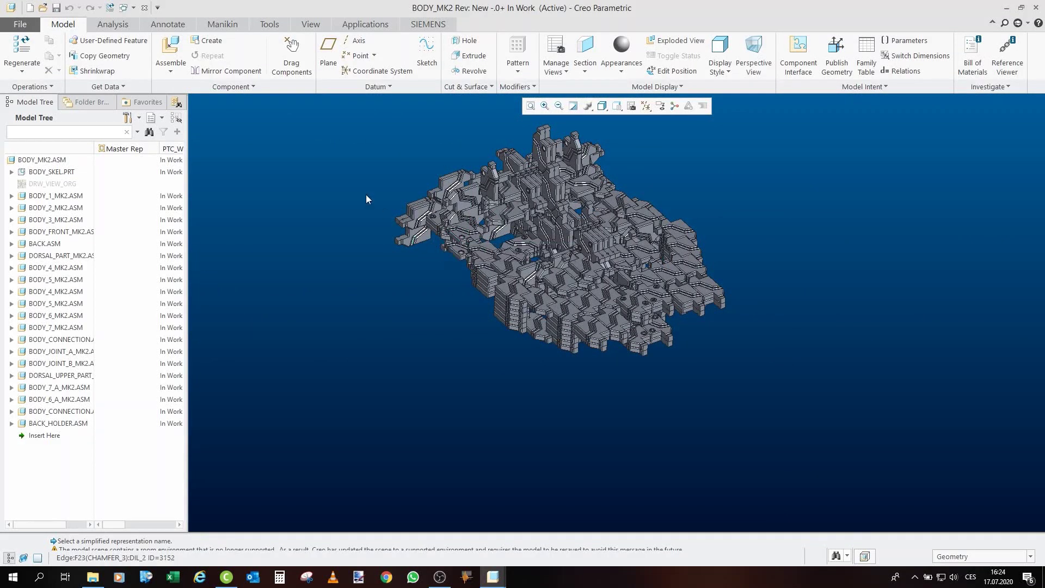
Orbit and tilt the whole body through further oblique viewing angles
middle_click_drag(351, 181, 693, 339)
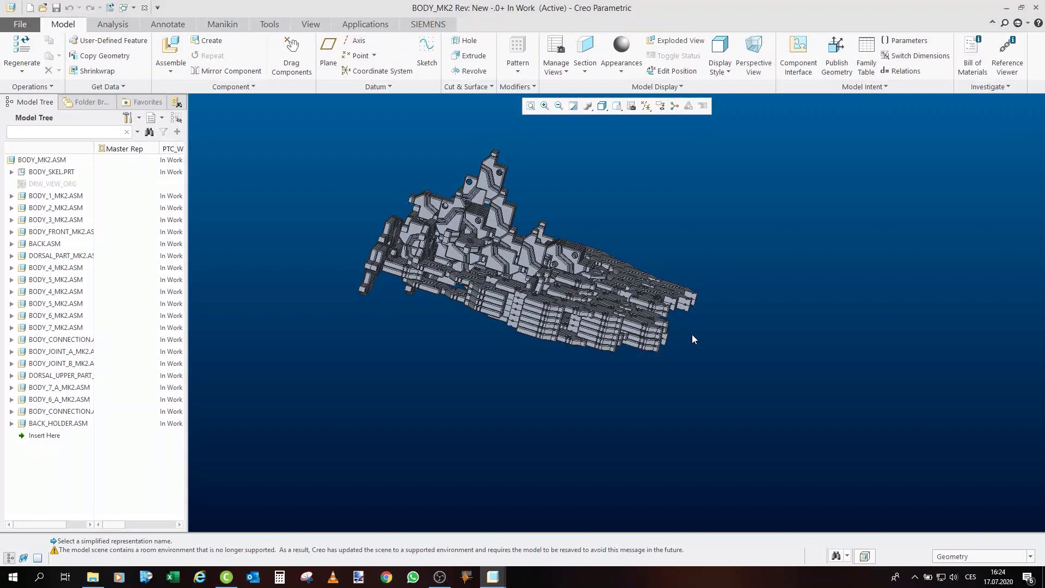
scroll(462, 316, "up", 3)
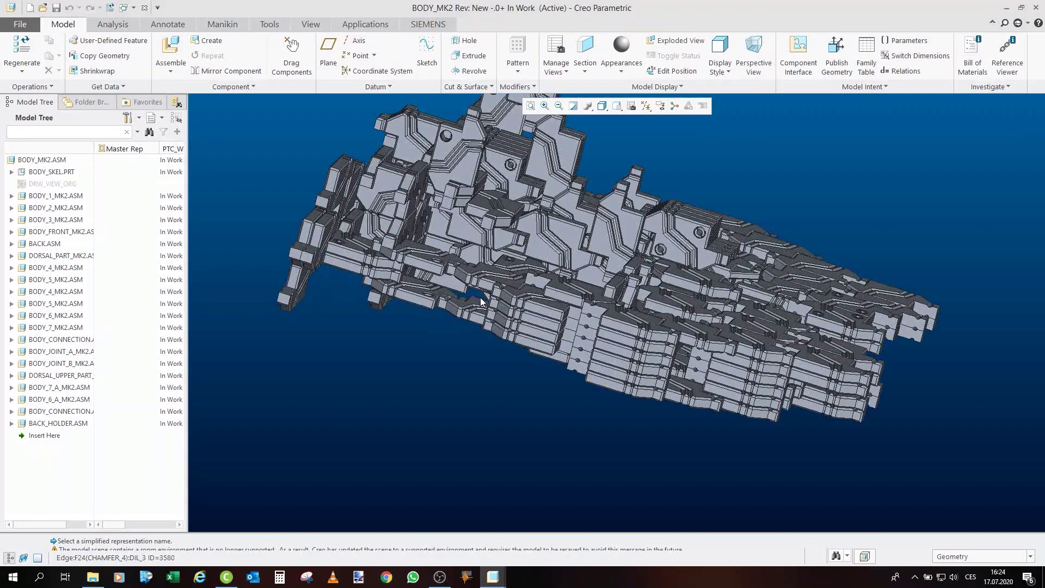
middle_click_drag(443, 293, 535, 311)
scroll(561, 326, "up", 6)
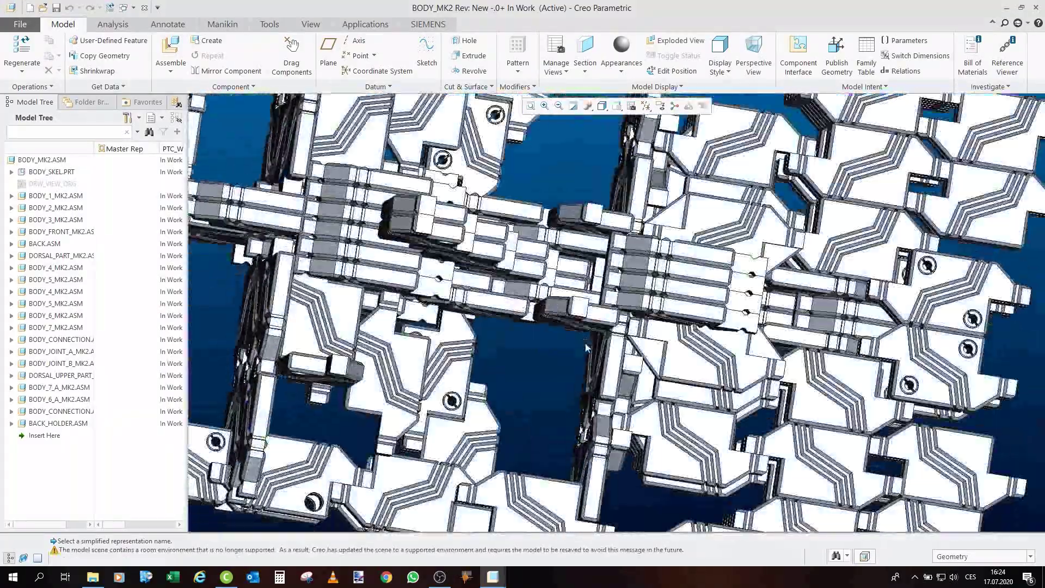
scroll(587, 347, "down", 8)
mouse_move(587, 347)
middle_mouse_down()
mouse_move(519, 310)
mouse_move(507, 272)
mouse_move(380, 256)
middle_mouse_up()
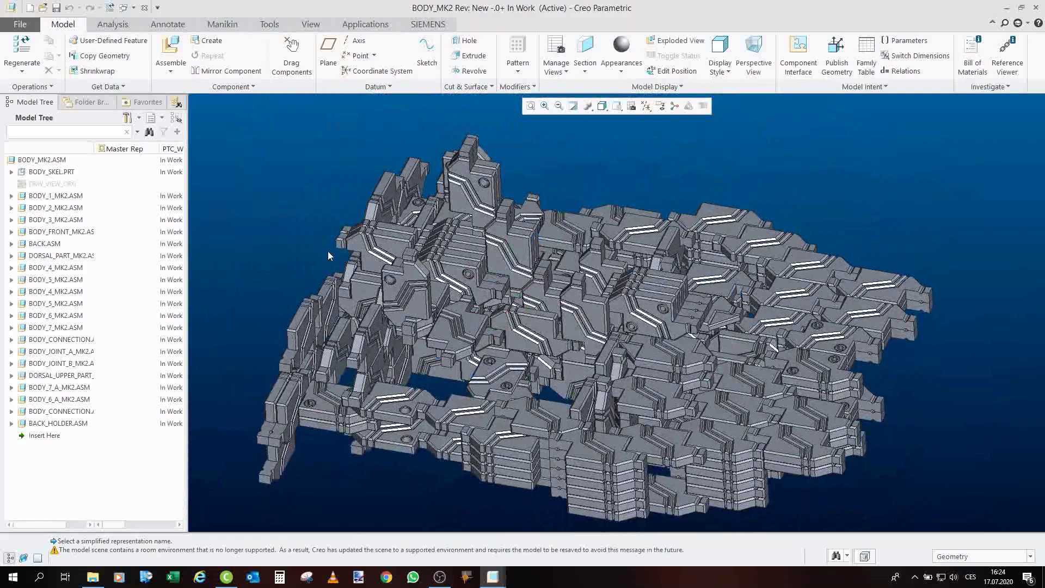
scroll(327, 229, "down", 3)
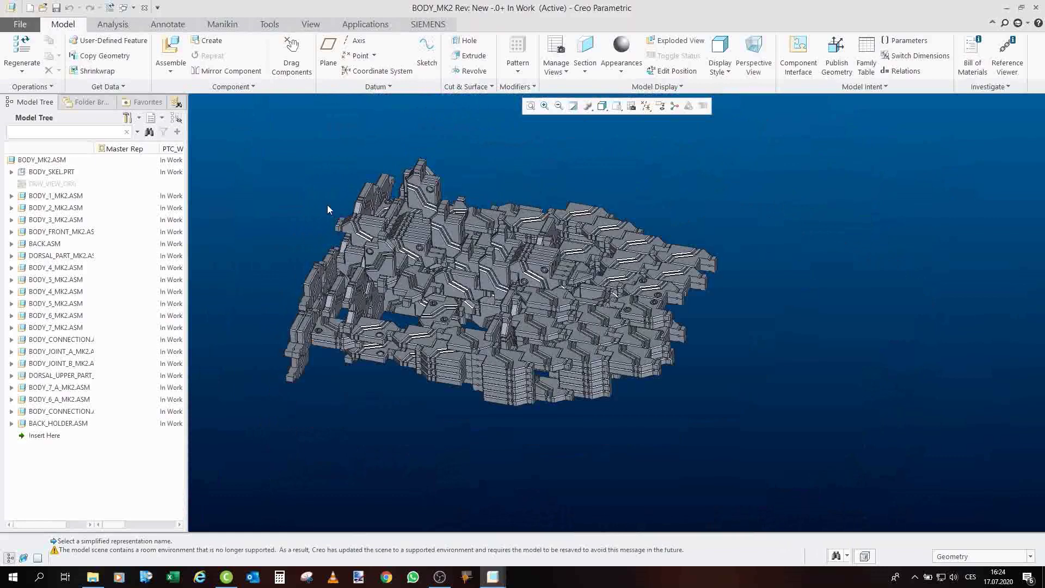
left_click(78, 197)
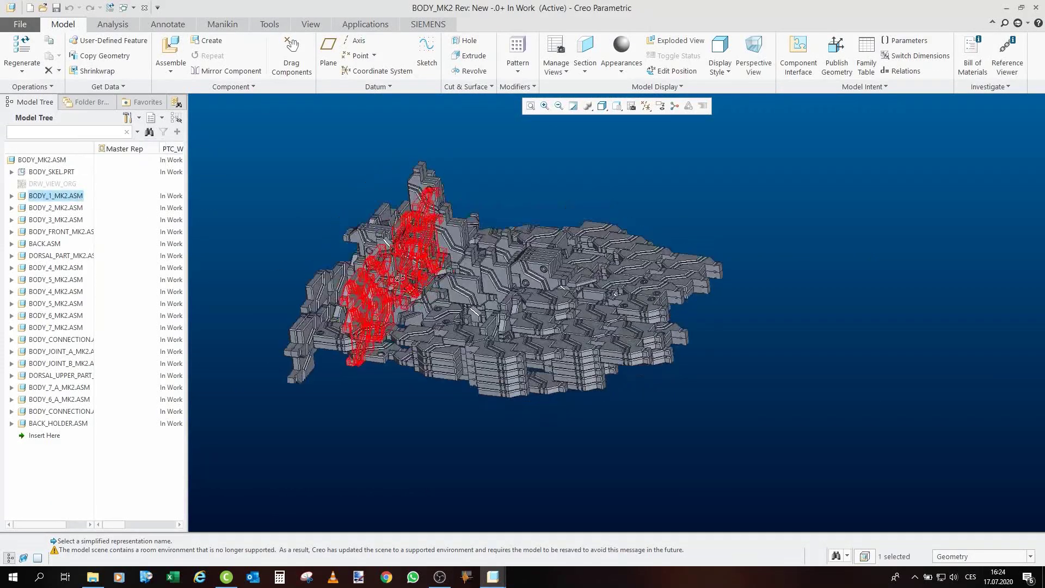
left_click(66, 208)
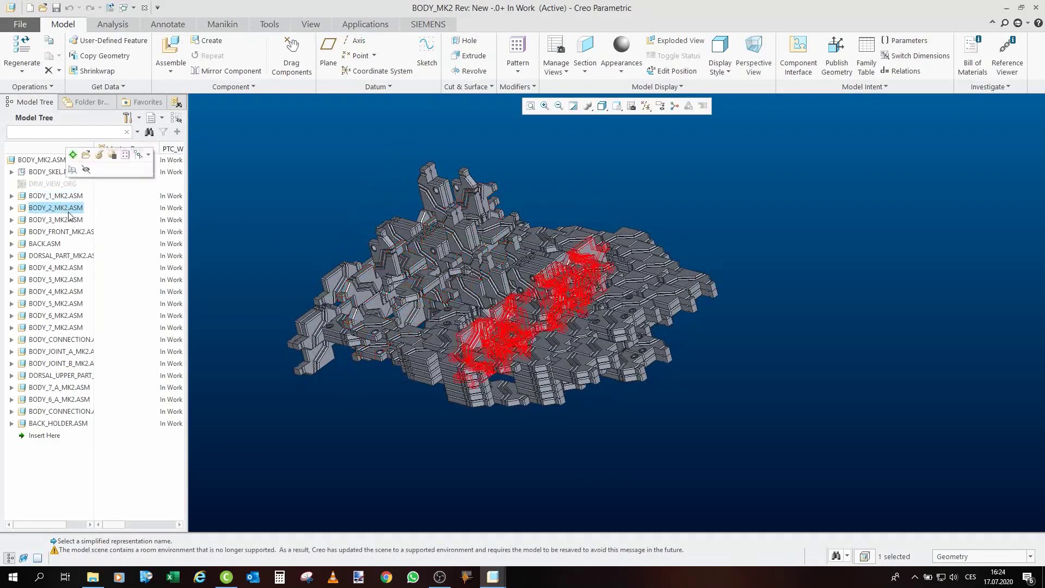
left_click(64, 233)
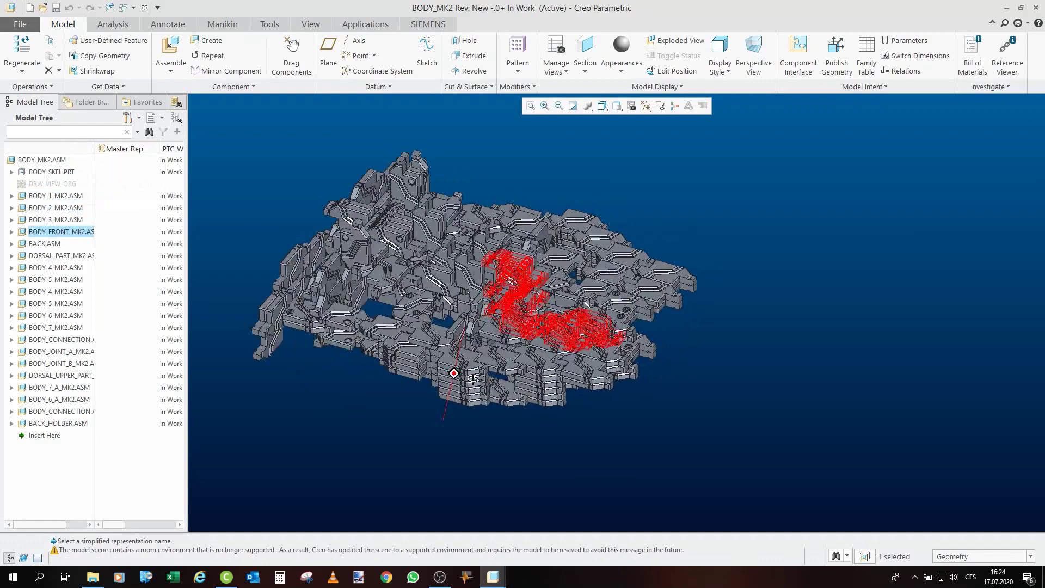
left_click(52, 245)
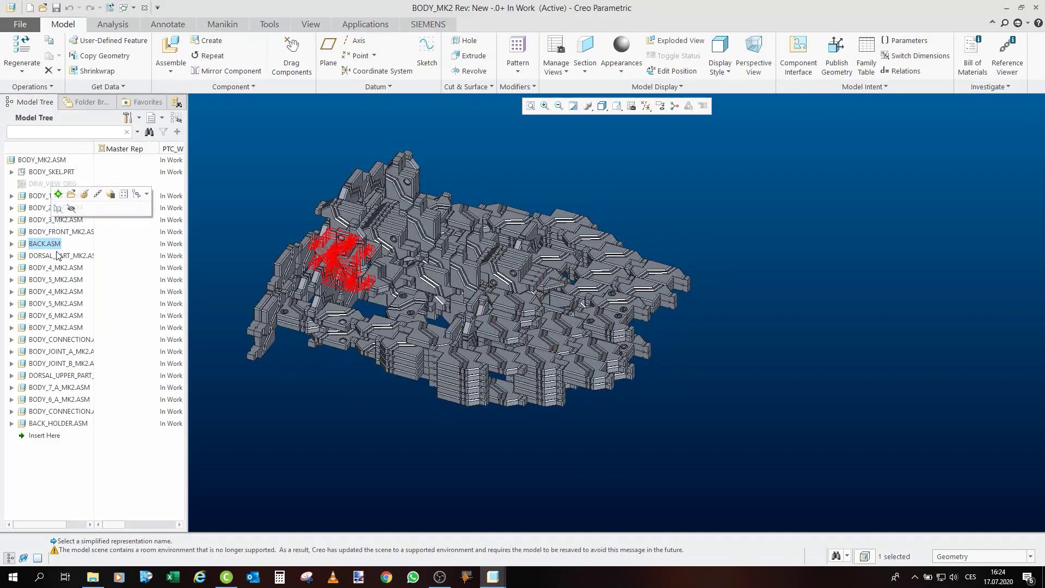
left_click(60, 256)
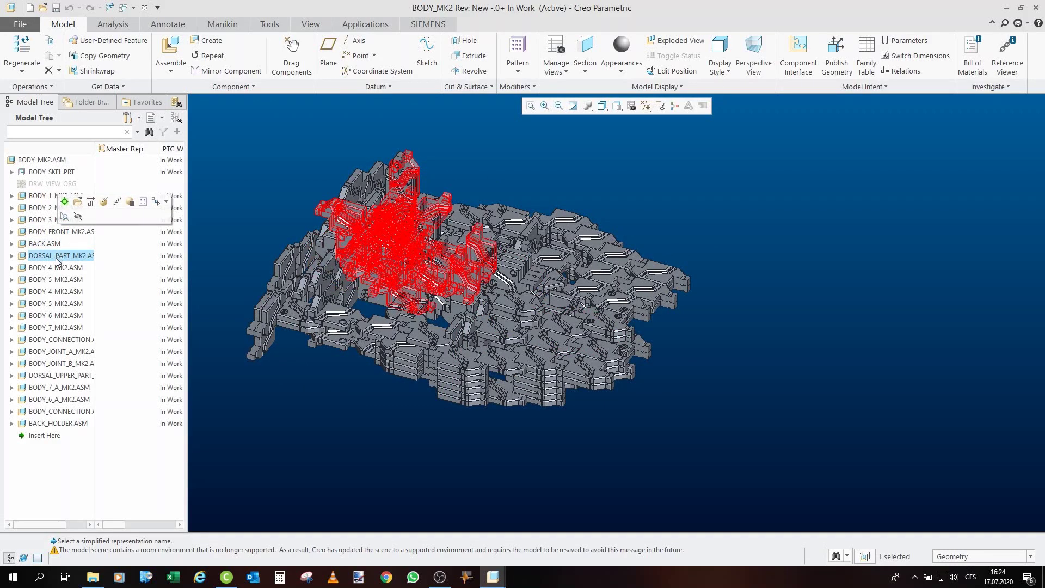
left_click(57, 268)
left_click(57, 279)
left_click(59, 292)
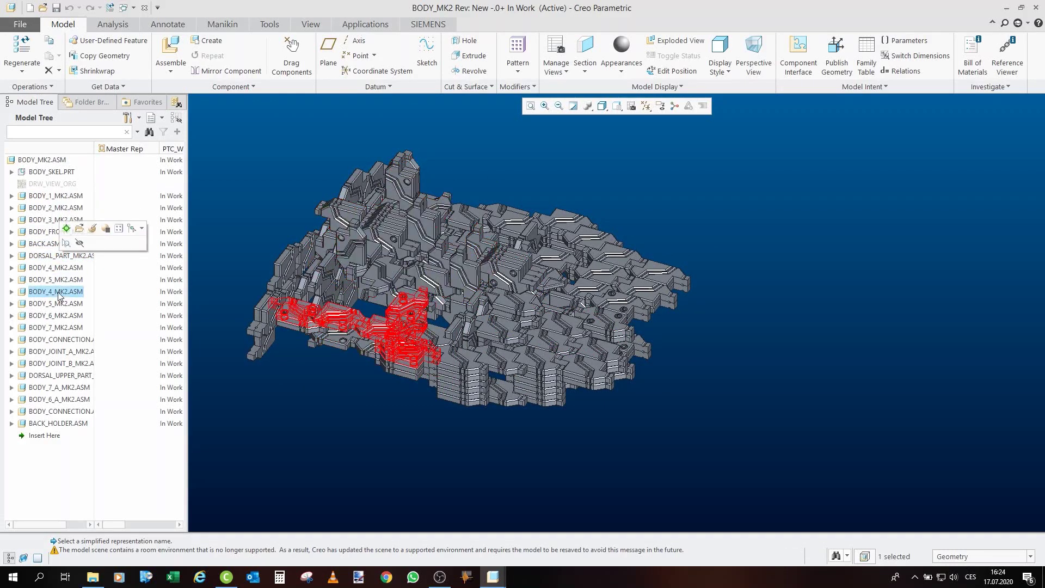
left_click(58, 316)
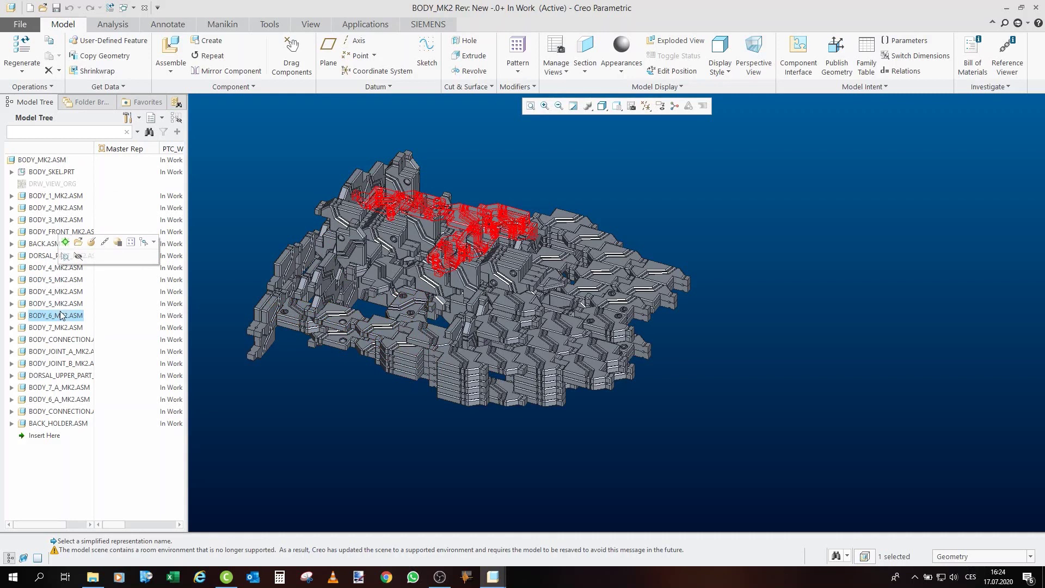
left_click(66, 340)
left_click(65, 351)
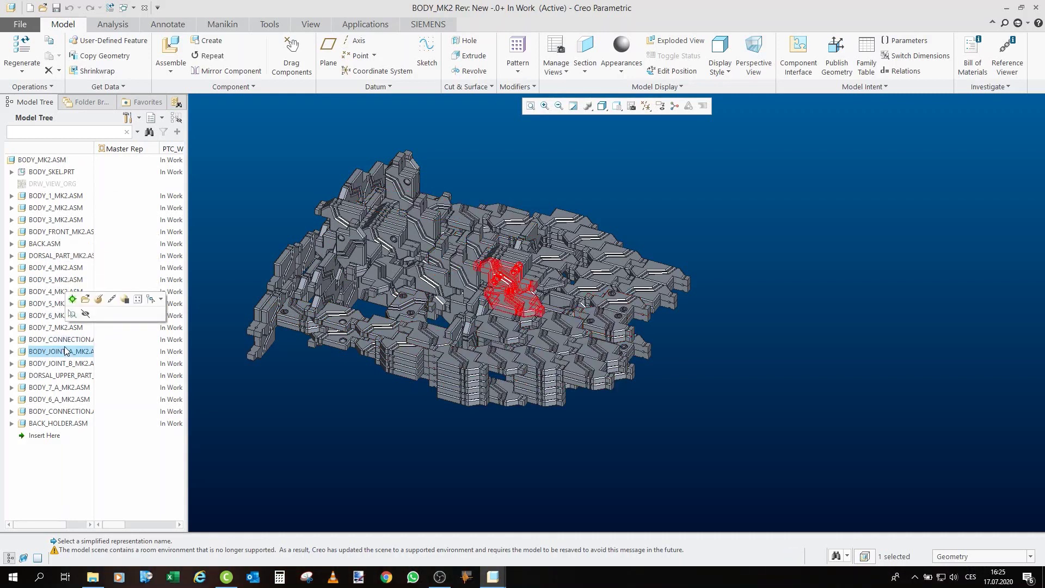
left_click(60, 365)
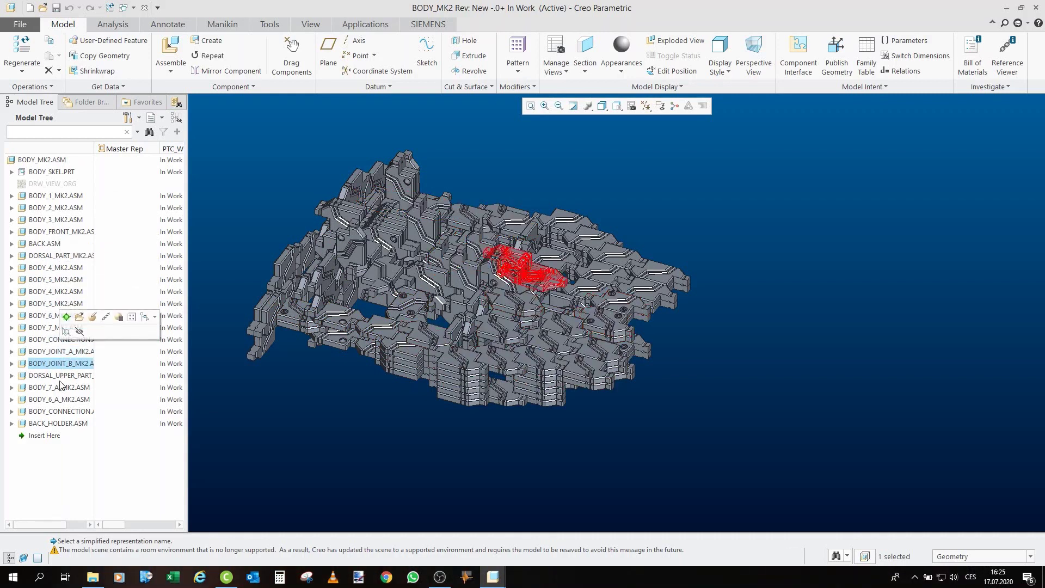
left_click(60, 376)
left_click(60, 388)
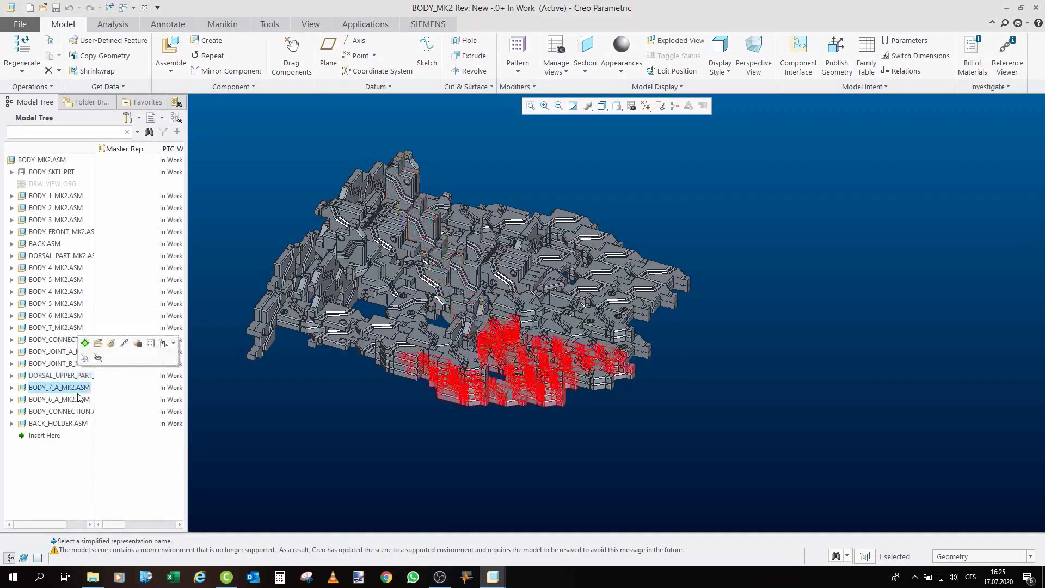
left_click(71, 402)
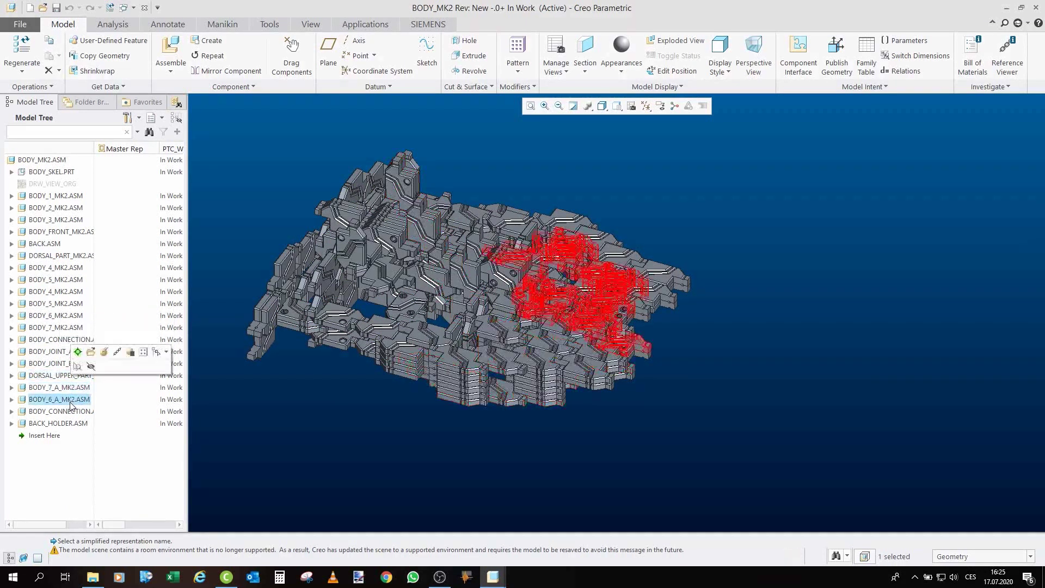
left_click(64, 412)
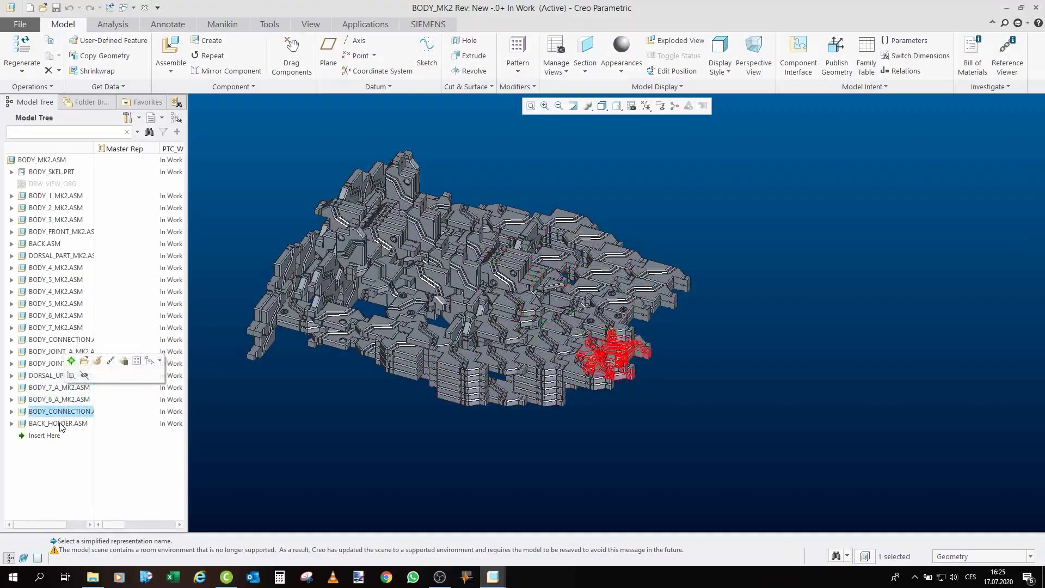
left_click(59, 423)
left_click(403, 501)
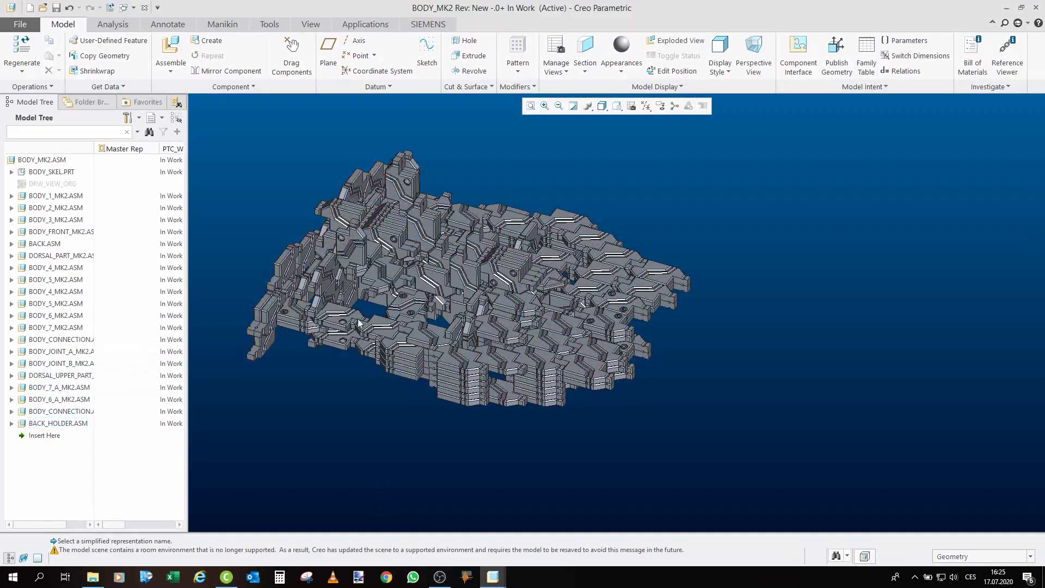
Zoom and orbit around the body to inspect its underside up close
scroll(358, 322, "up", 5)
mouse_move(358, 323)
middle_mouse_down()
mouse_move(416, 254)
mouse_move(375, 240)
middle_mouse_up()
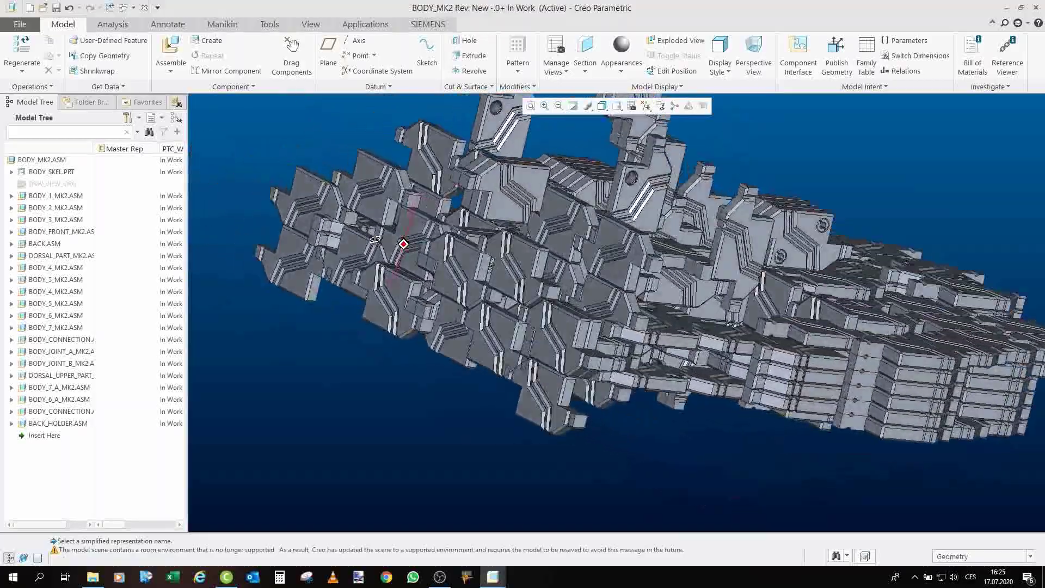
scroll(442, 273, "down", 5)
scroll(448, 284, "up", 6)
mouse_move(448, 284)
middle_mouse_down()
mouse_move(342, 280)
mouse_move(509, 398)
middle_mouse_up()
scroll(412, 309, "down", 6)
scroll(396, 275, "up", 6)
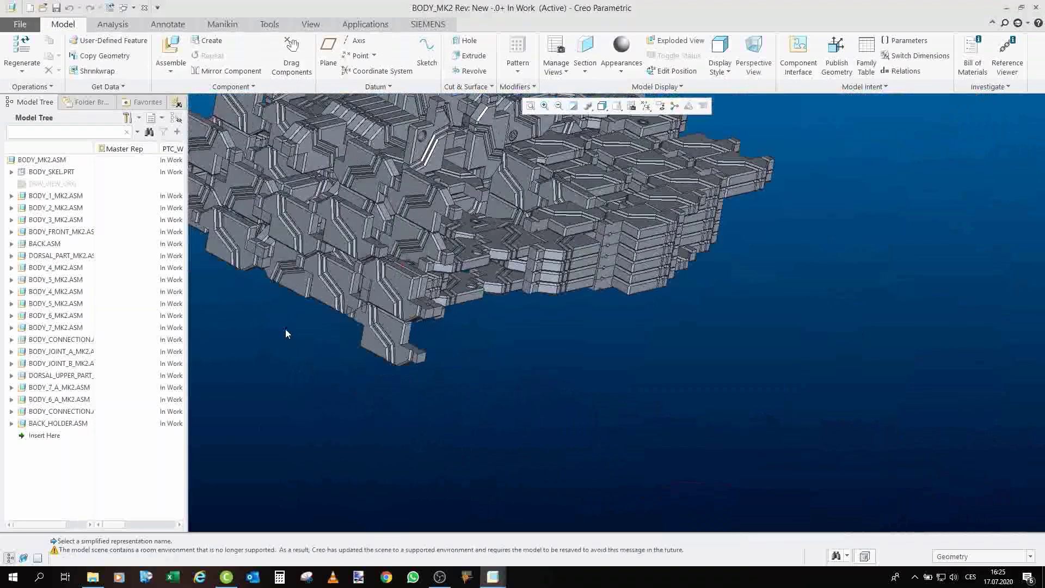
scroll(287, 333, "up", 10)
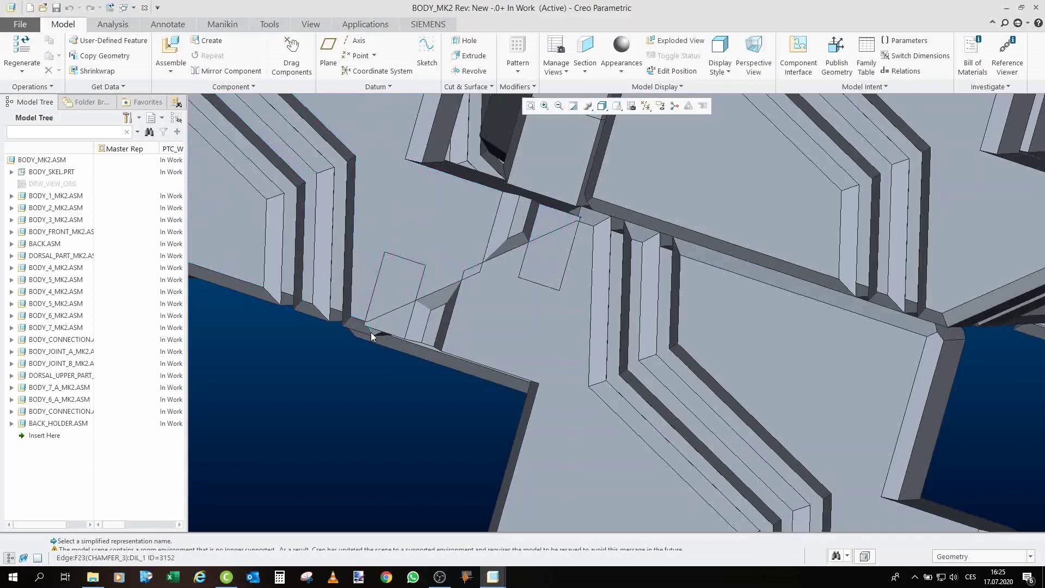
scroll(373, 334, "down", 5)
scroll(373, 334, "up", 4)
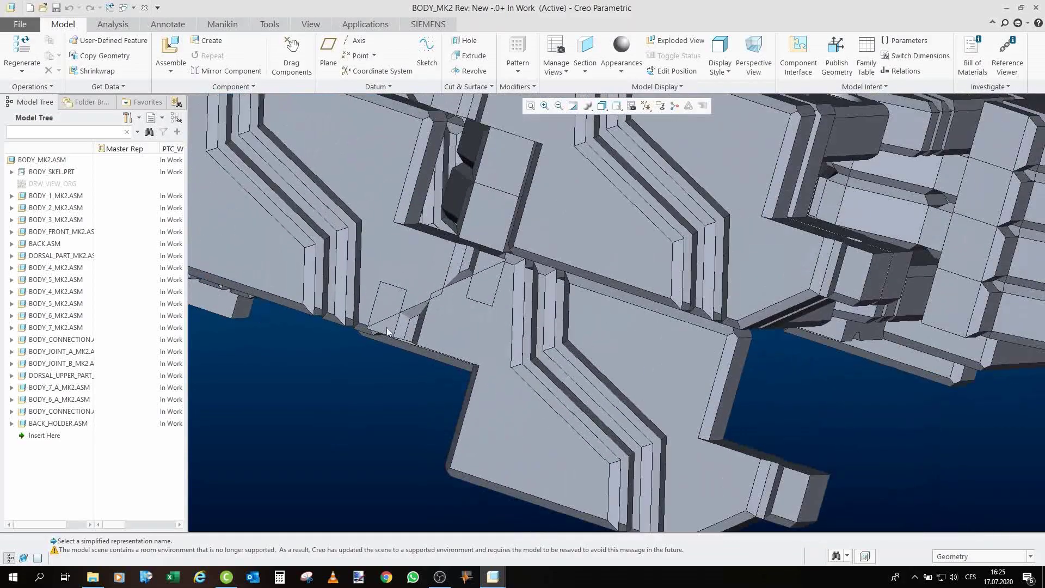
scroll(373, 335, "down", 5)
scroll(457, 279, "up", 6)
scroll(449, 294, "down", 6)
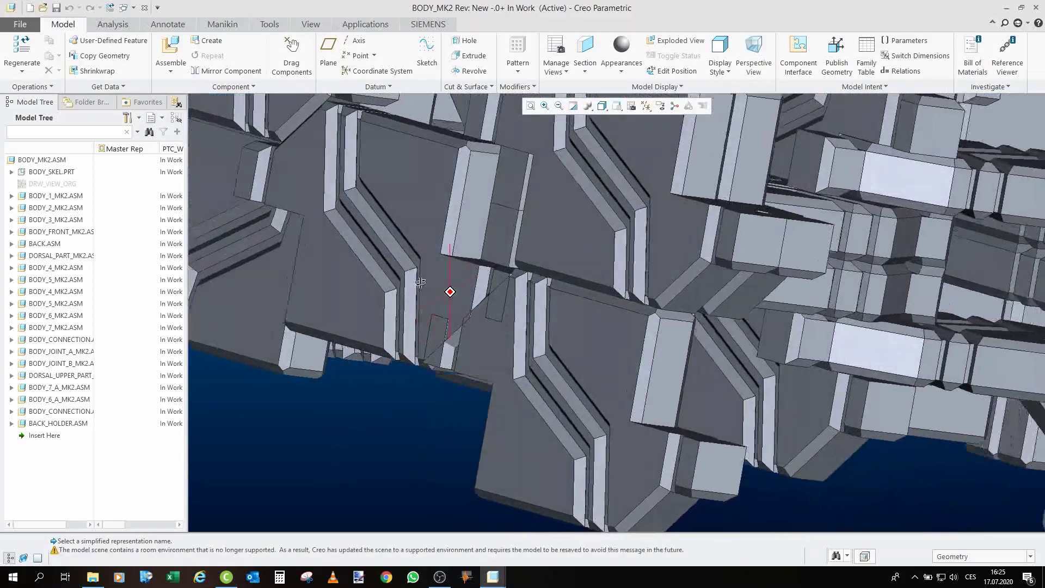
Highlight BACK_HOLDER.ASM, clear the selection, and orbit the body to an edge-on view
left_click(68, 424)
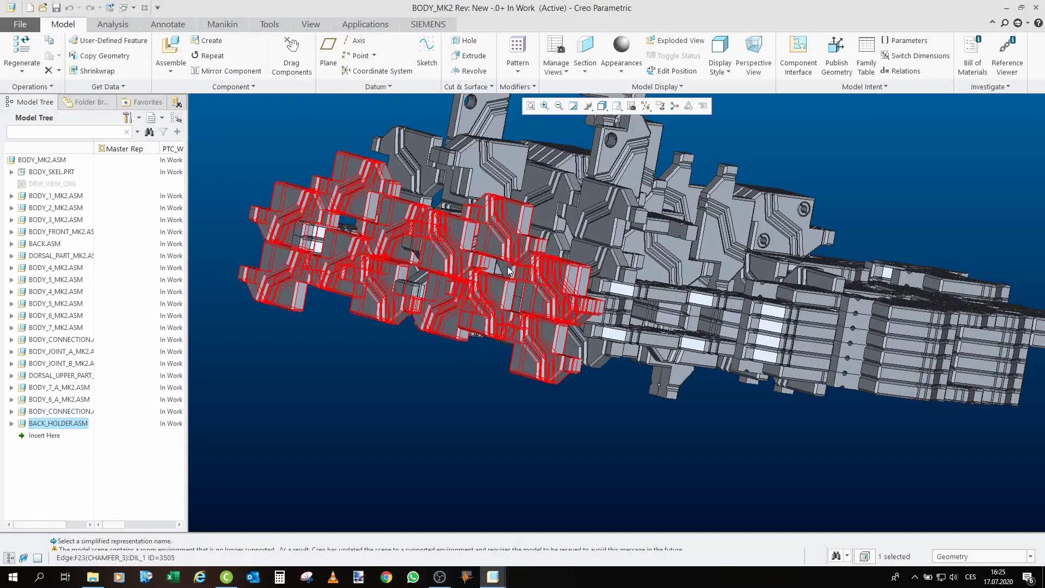
scroll(272, 269, "up", 5)
scroll(395, 294, "down", 3)
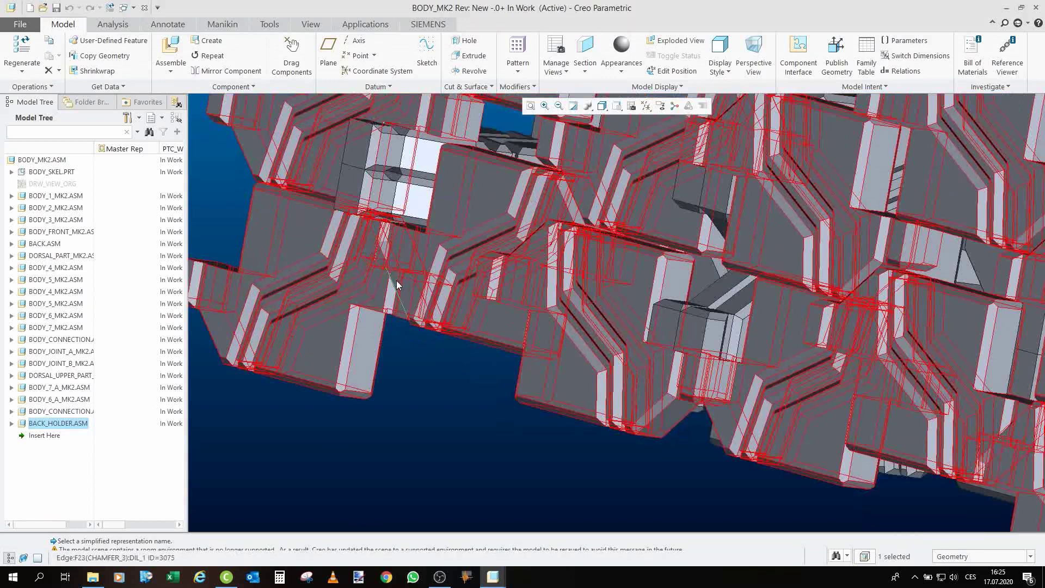
left_click(430, 357)
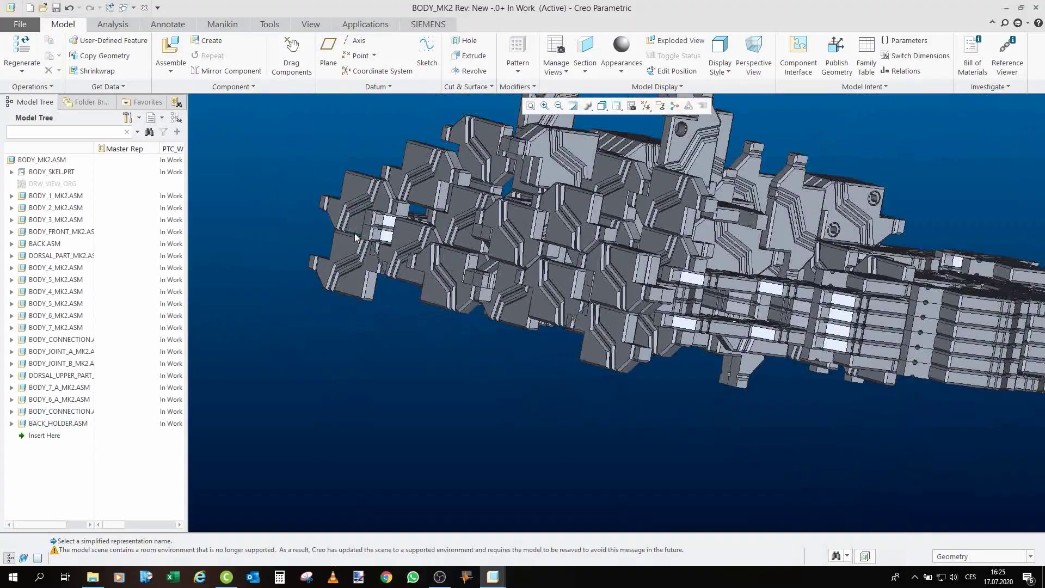
scroll(629, 314, "up", 5)
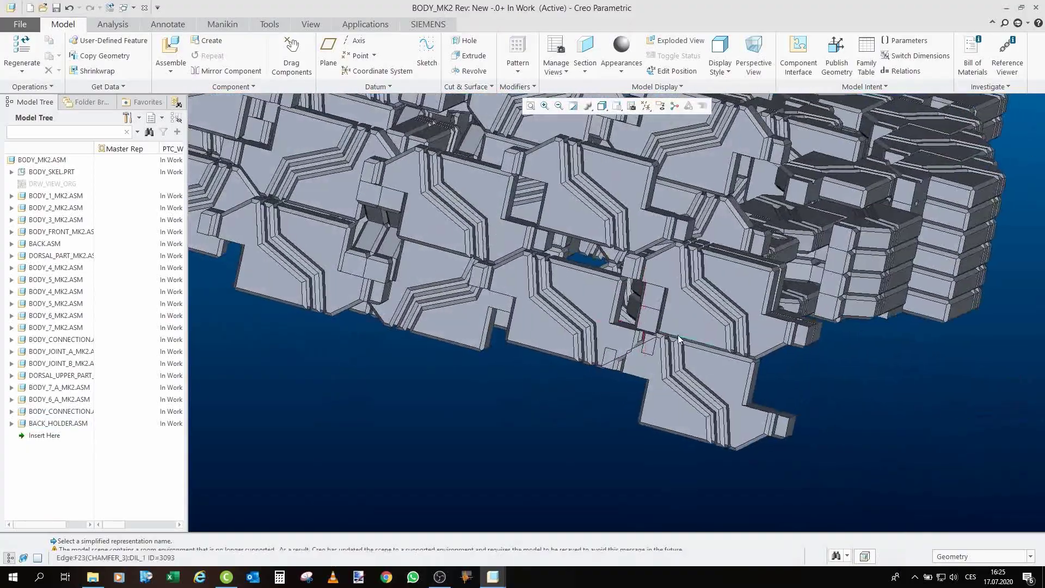
mouse_move(709, 361)
middle_mouse_down()
mouse_move(733, 333)
mouse_move(673, 266)
mouse_move(697, 266)
mouse_move(668, 334)
mouse_move(755, 337)
mouse_move(621, 214)
middle_mouse_up()
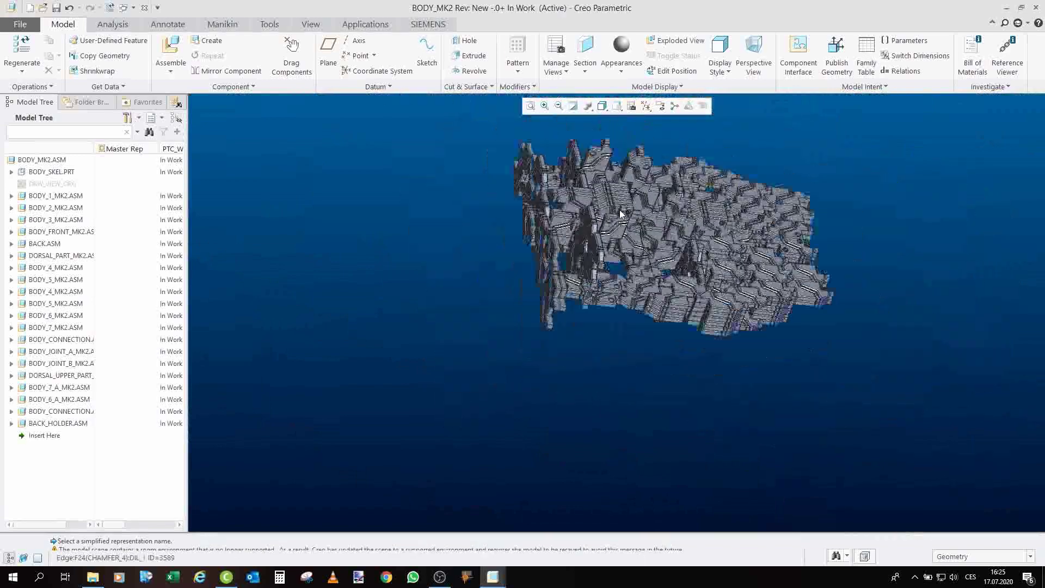
Zoom in on the highlighted BODY_1_MK2.ASM section, spin around it, then clear the selection
scroll(621, 213, "up", 5)
scroll(460, 282, "up", 2)
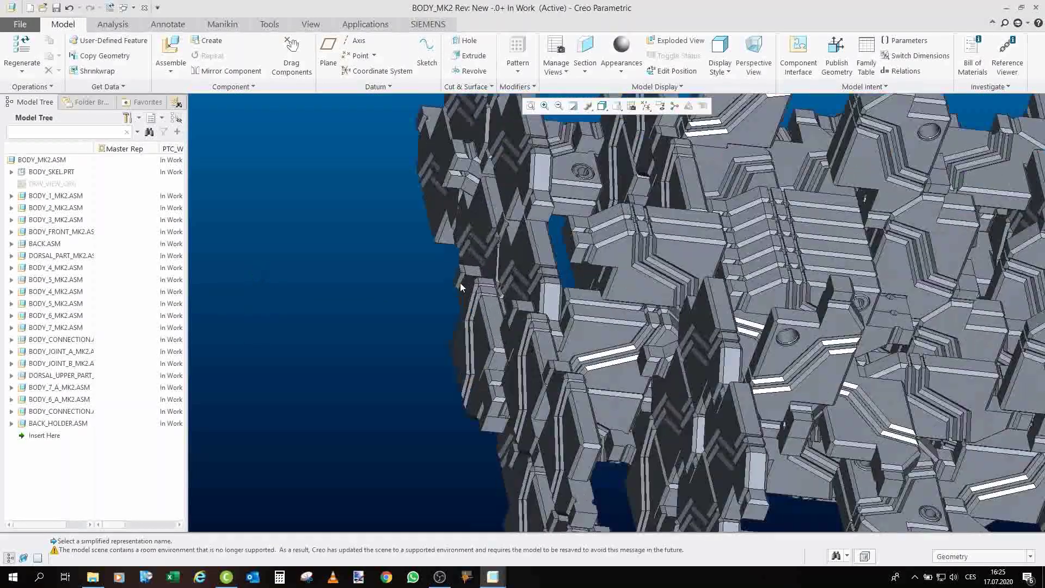
left_click(55, 195)
middle_click_drag(240, 244, 308, 259)
scroll(380, 251, "up", 3)
scroll(451, 241, "up", 3)
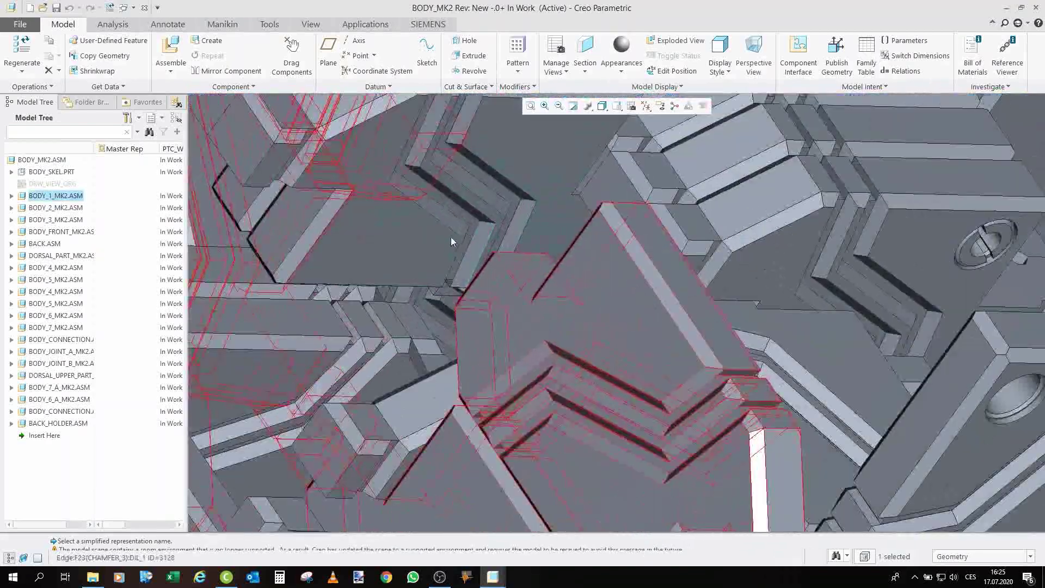
scroll(451, 242, "down", 5)
scroll(473, 254, "up", 2)
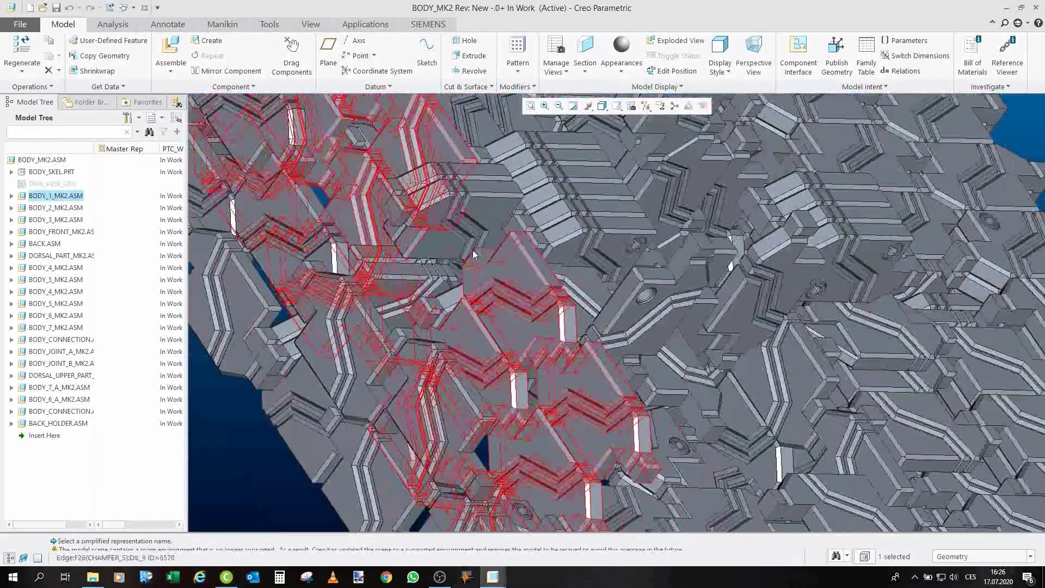
key("Escape")
Zoom back out, orbit, and reset the body to its default orientation with Ctrl+D
scroll(489, 261, "up", 5)
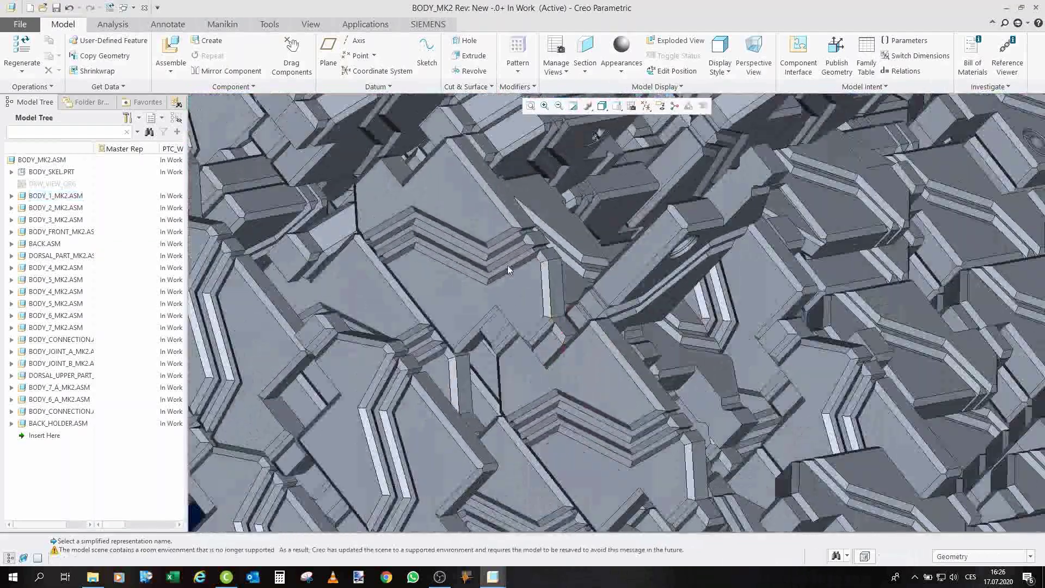
scroll(626, 455, "down", 2)
scroll(627, 444, "up", 3)
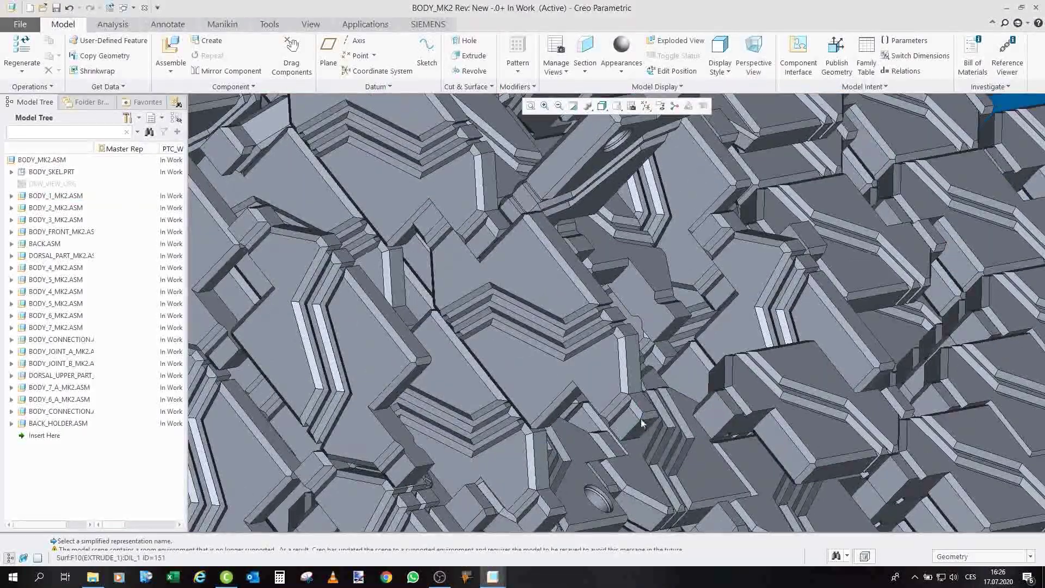
scroll(614, 413, "down", 3)
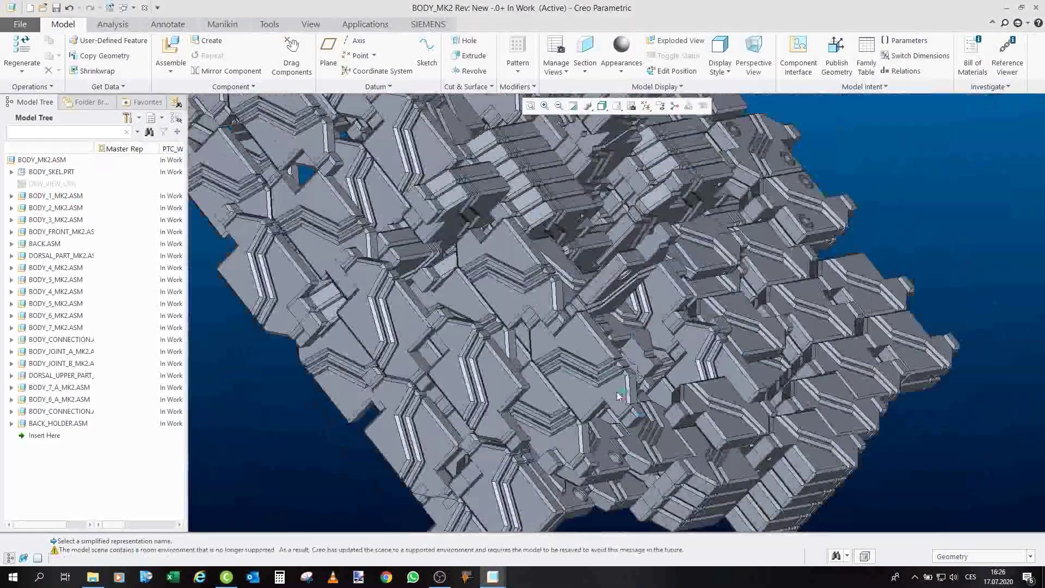
scroll(462, 238, "up", 6)
scroll(478, 214, "down", 2)
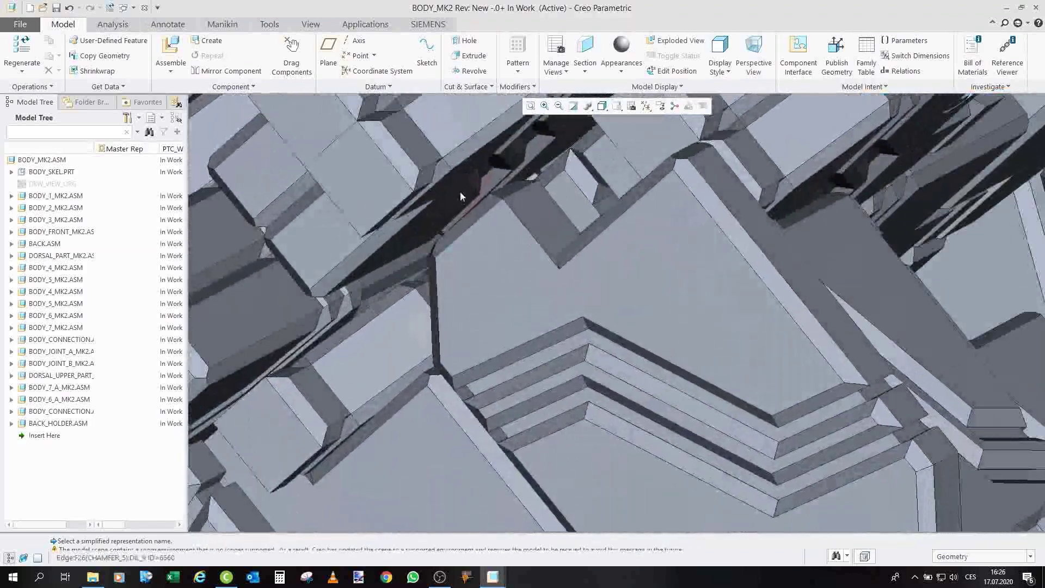
scroll(461, 214, "down", 3)
scroll(443, 217, "down", 4)
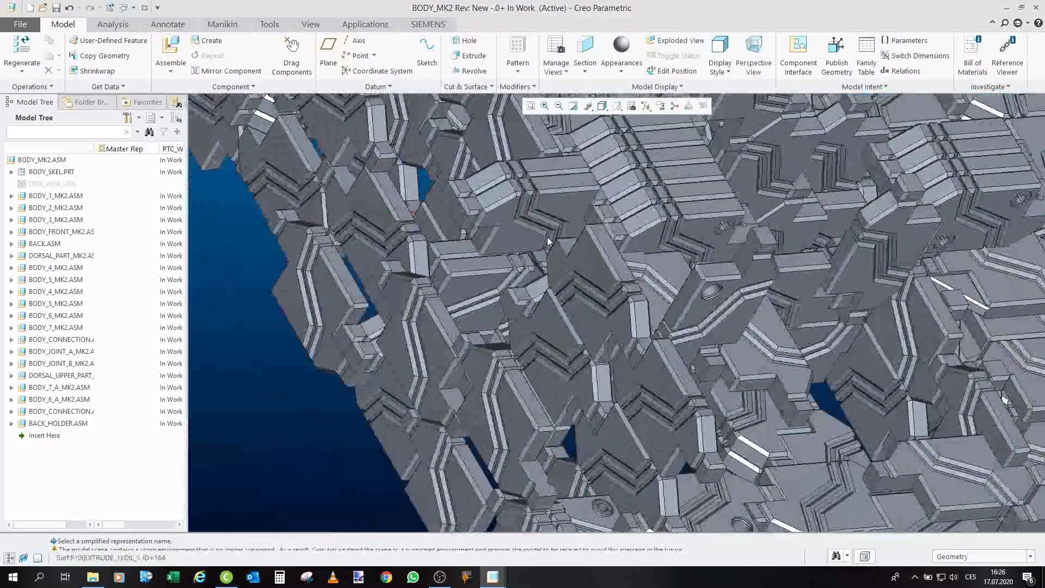
middle_click_drag(535, 185, 499, 220)
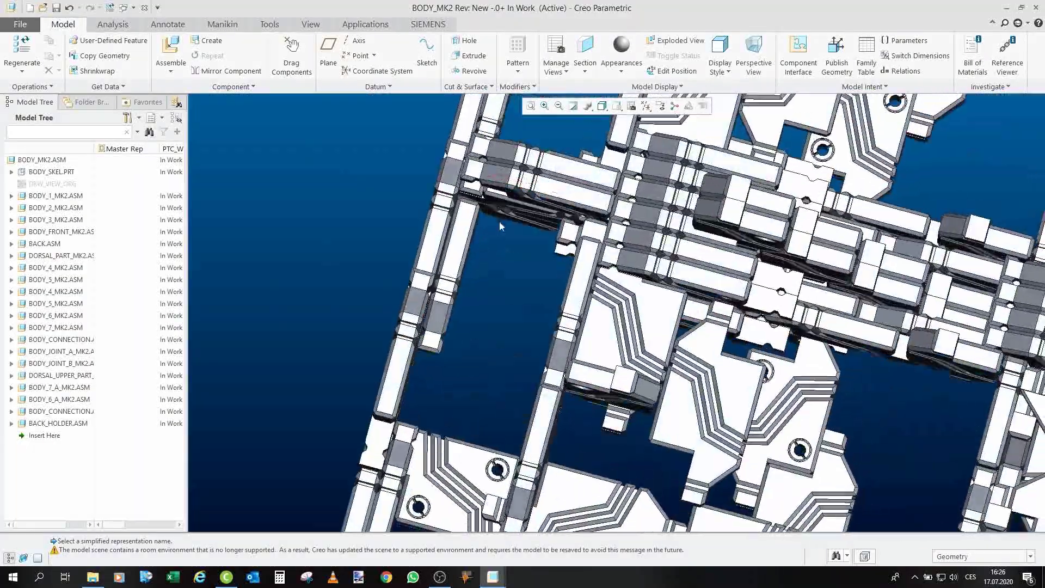
key("ctrl+d")
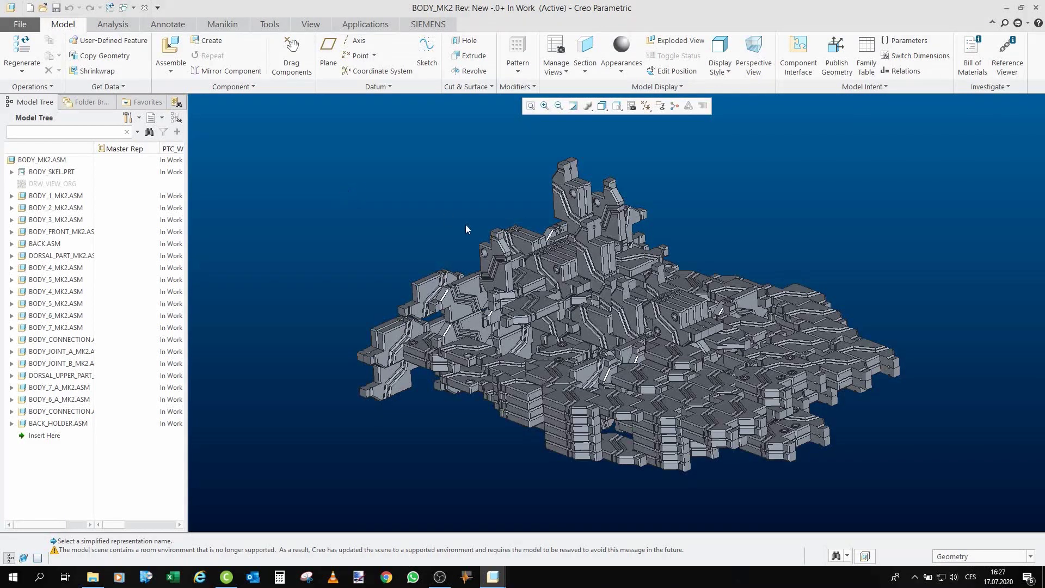
Spin and zoom out BODY_MK2, then close its window to return to REPLICATOR_MK2.ASM
middle_click_drag(452, 280, 394, 194)
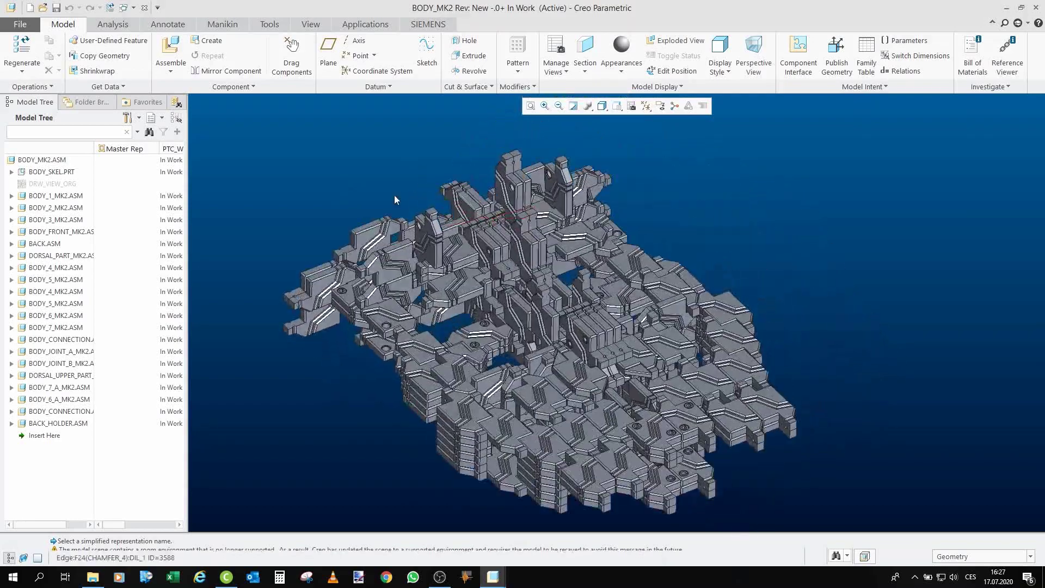
scroll(383, 182, "down", 2)
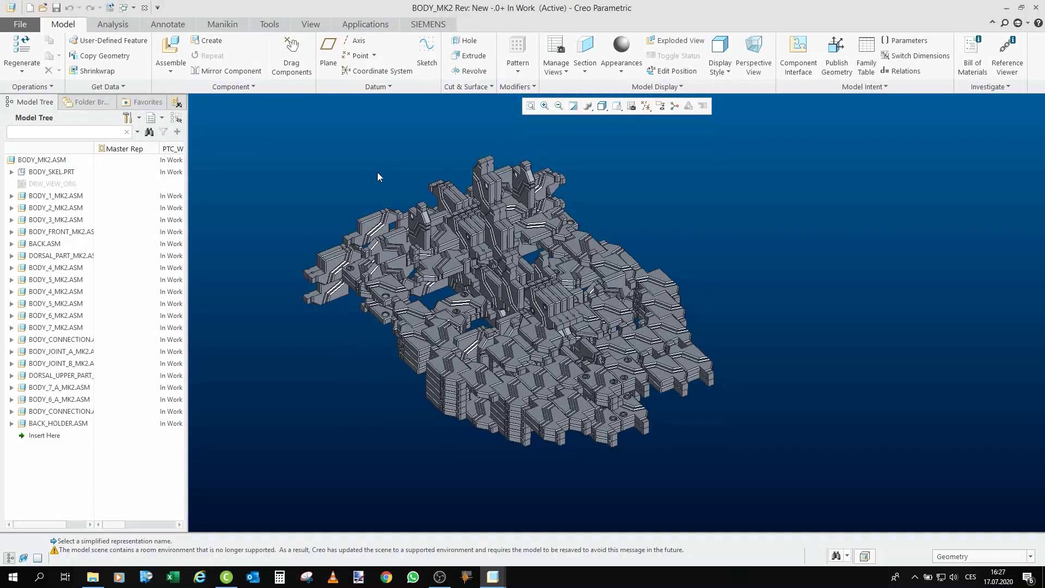
scroll(377, 172, "down", 4)
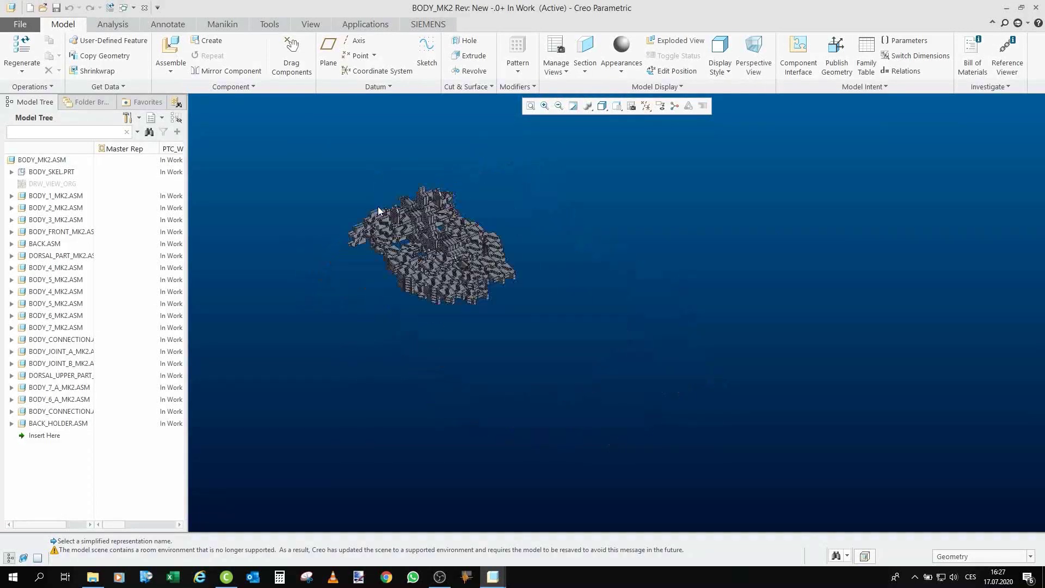
left_click(144, 8)
Orbit the Replicator to see the body from above, then down to a low side view
scroll(567, 254, "up", 6)
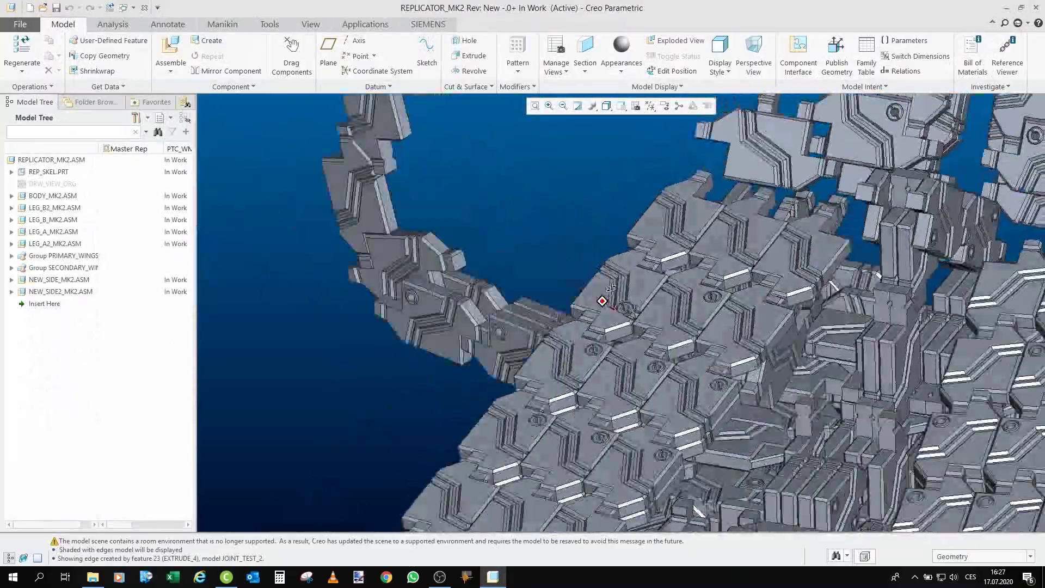
middle_click_drag(602, 299, 623, 298)
scroll(624, 298, "down", 5)
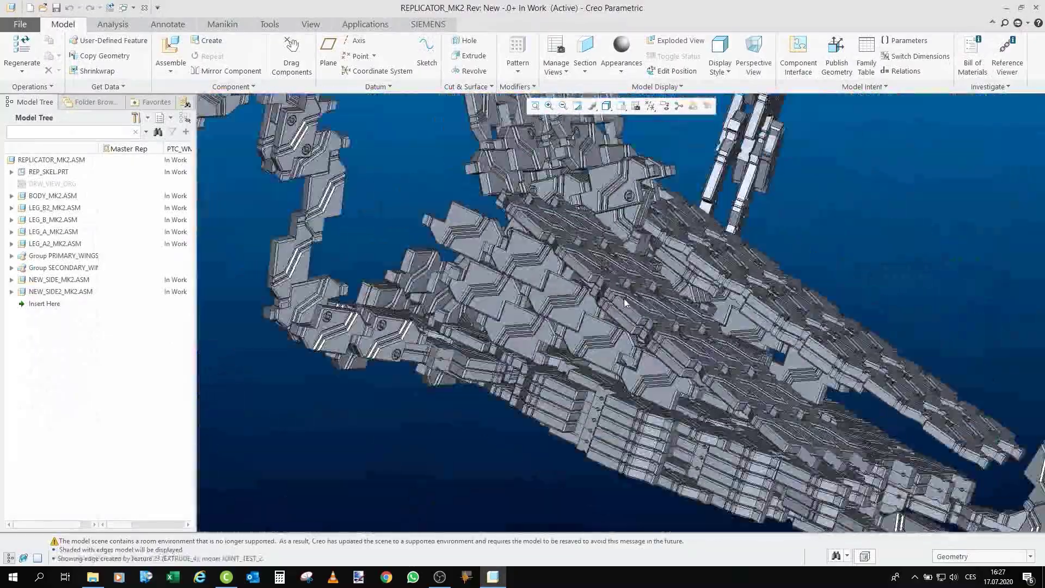
scroll(553, 297, "up", 5)
mouse_move(553, 297)
middle_mouse_down()
mouse_move(675, 310)
mouse_move(660, 318)
mouse_move(544, 282)
mouse_move(551, 278)
middle_mouse_up()
scroll(551, 278, "down", 6)
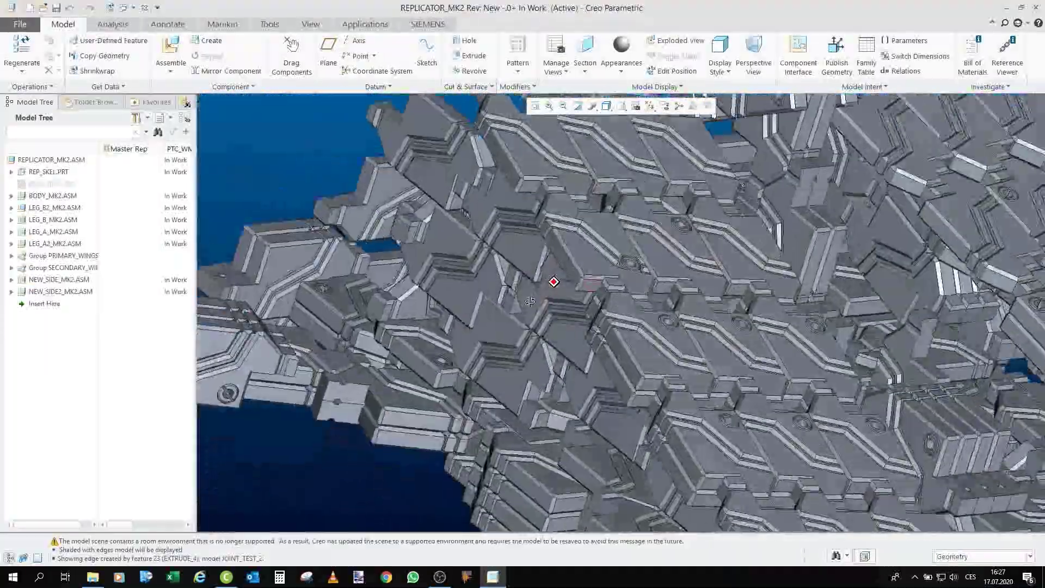
scroll(522, 243, "up", 2)
mouse_move(522, 242)
middle_mouse_down()
mouse_move(559, 230)
mouse_move(461, 282)
mouse_move(721, 330)
mouse_move(745, 345)
middle_mouse_up()
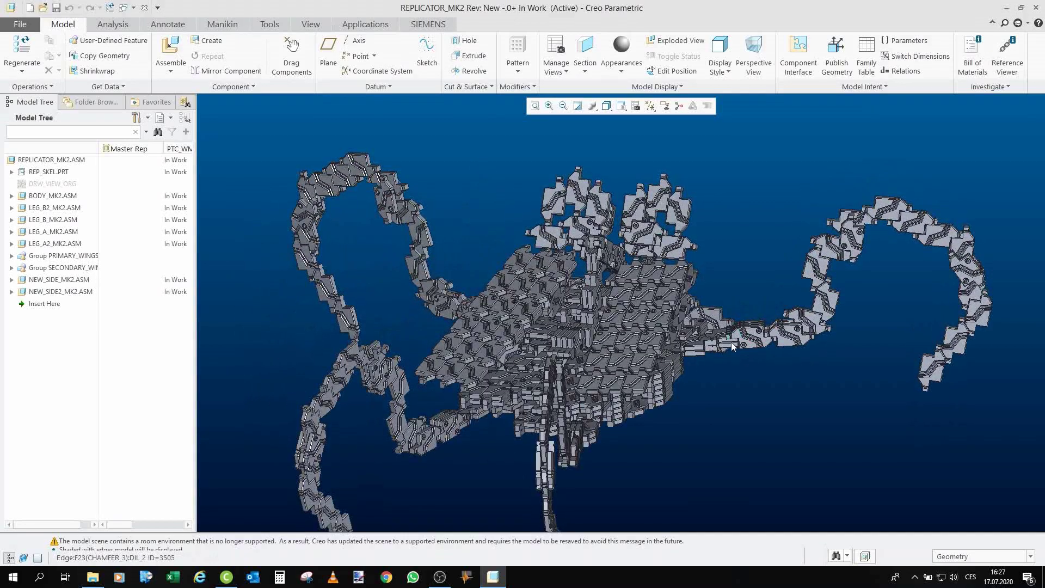
middle_click_drag(732, 345, 513, 314)
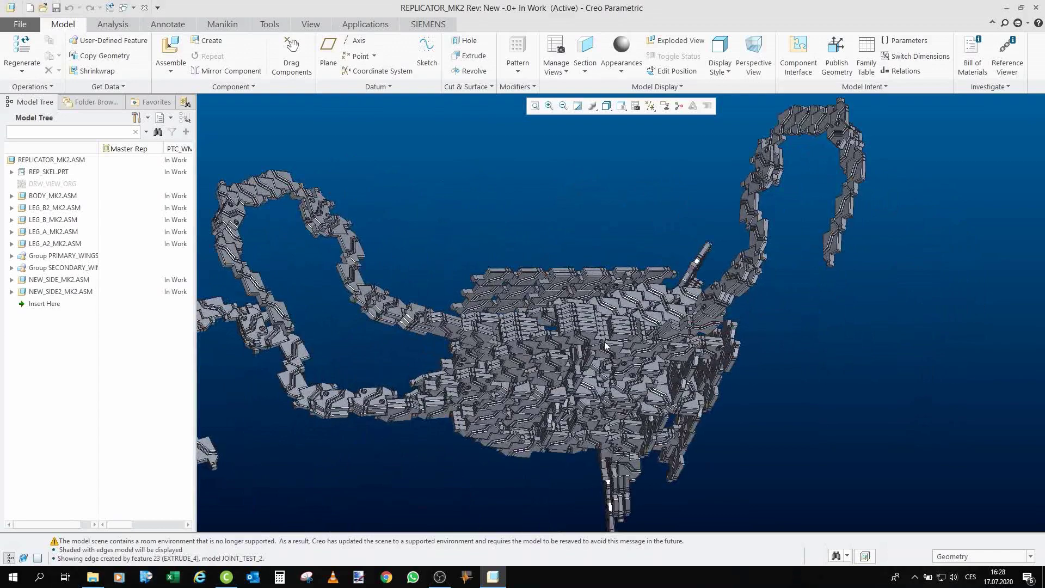
mouse_move(605, 346)
middle_mouse_down()
mouse_move(590, 335)
mouse_move(694, 359)
mouse_move(578, 346)
mouse_move(587, 323)
mouse_move(565, 320)
mouse_move(570, 303)
middle_mouse_up()
Zoom into the wing pivots and mast and orbit to see the wings from different angles
scroll(570, 295, "up", 6)
scroll(571, 295, "down", 5)
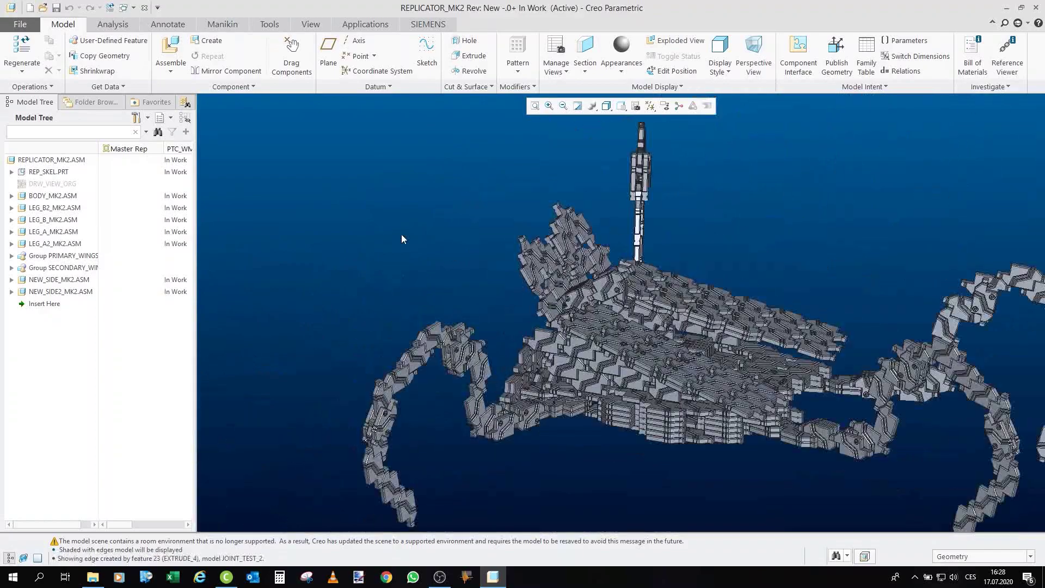
scroll(445, 248, "up", 4)
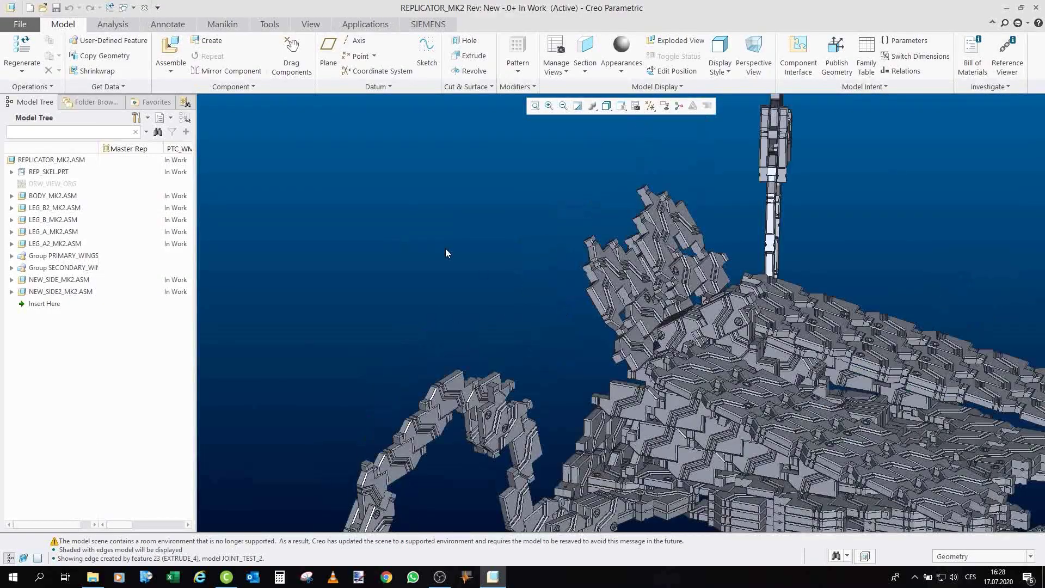
scroll(443, 242, "down", 1)
scroll(442, 243, "up", 5)
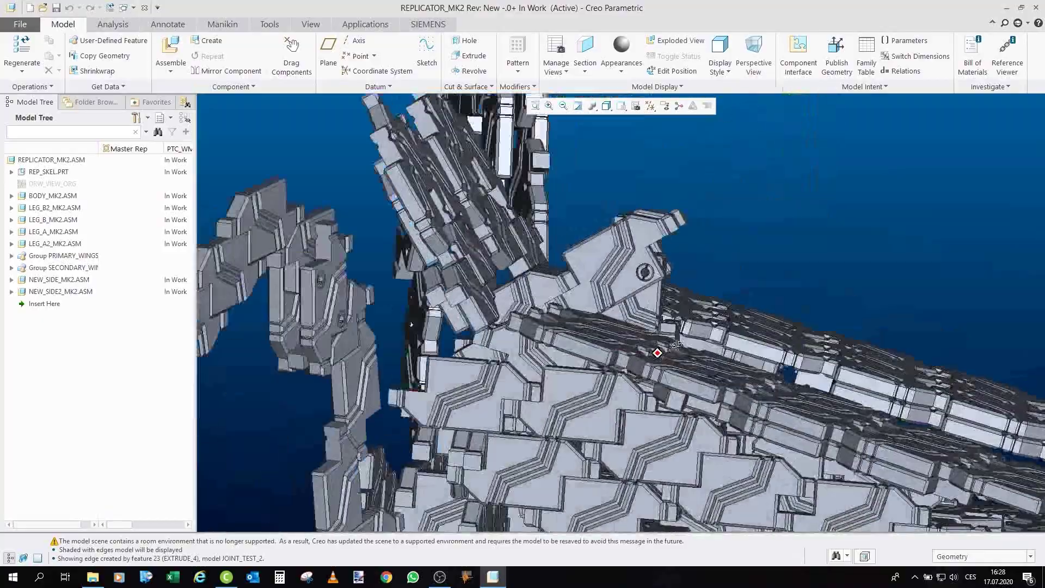
mouse_move(572, 305)
middle_mouse_down()
mouse_move(719, 362)
mouse_move(723, 340)
mouse_move(639, 329)
middle_mouse_up()
scroll(640, 329, "down", 5)
scroll(515, 238, "up", 4)
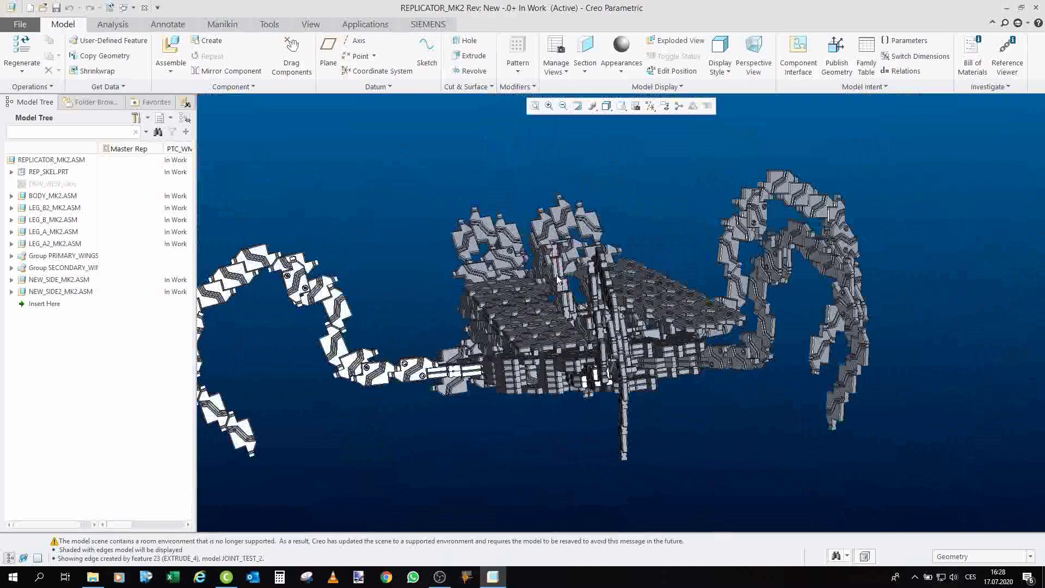
scroll(515, 238, "up", 6)
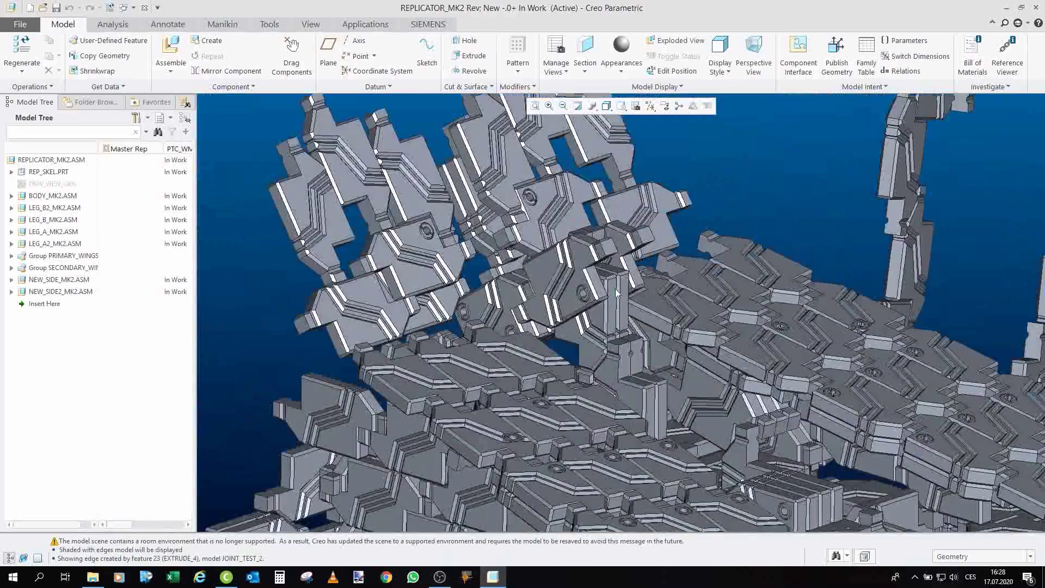
scroll(574, 283, "down", 1)
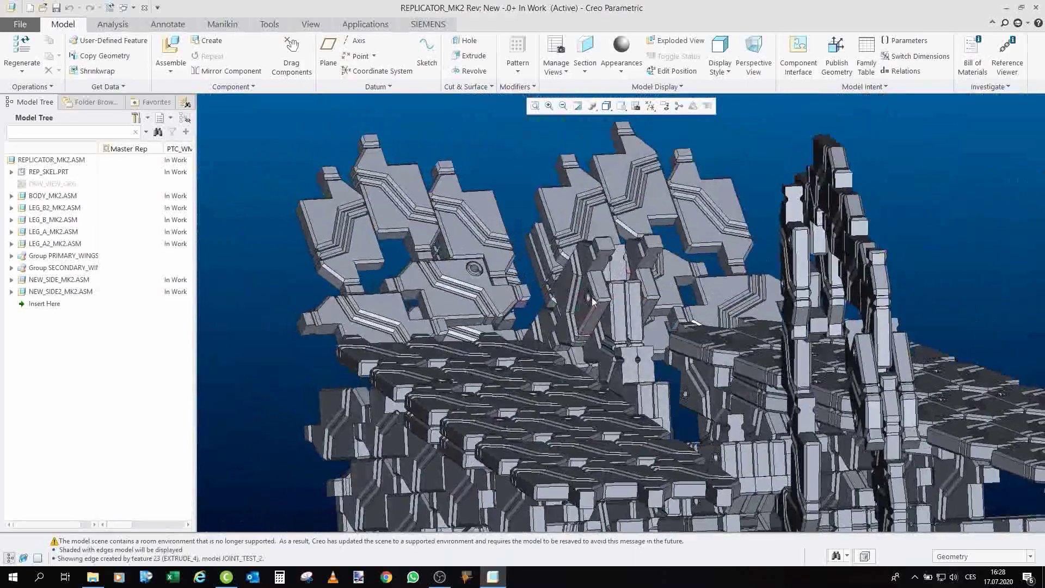
scroll(596, 344, "up", 5)
scroll(596, 344, "down", 6)
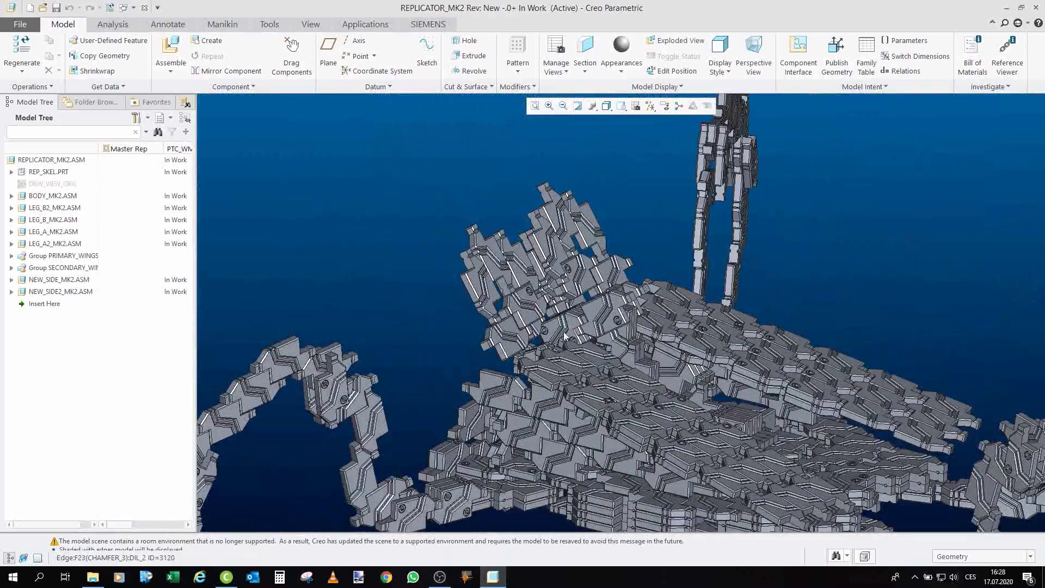
mouse_move(634, 302)
middle_mouse_down()
mouse_move(611, 299)
mouse_move(619, 329)
mouse_move(601, 357)
mouse_move(643, 266)
mouse_move(527, 261)
mouse_move(603, 370)
middle_mouse_up()
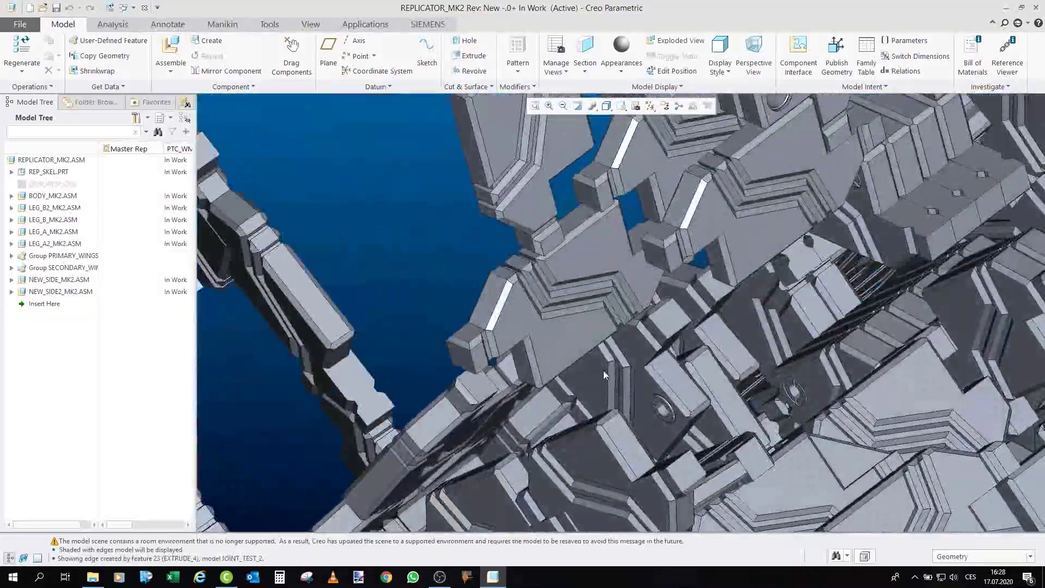
Orbit back and zoom to a full front view of the whole robot
mouse_move(685, 376)
middle_mouse_down()
mouse_move(654, 288)
mouse_move(702, 324)
middle_mouse_up()
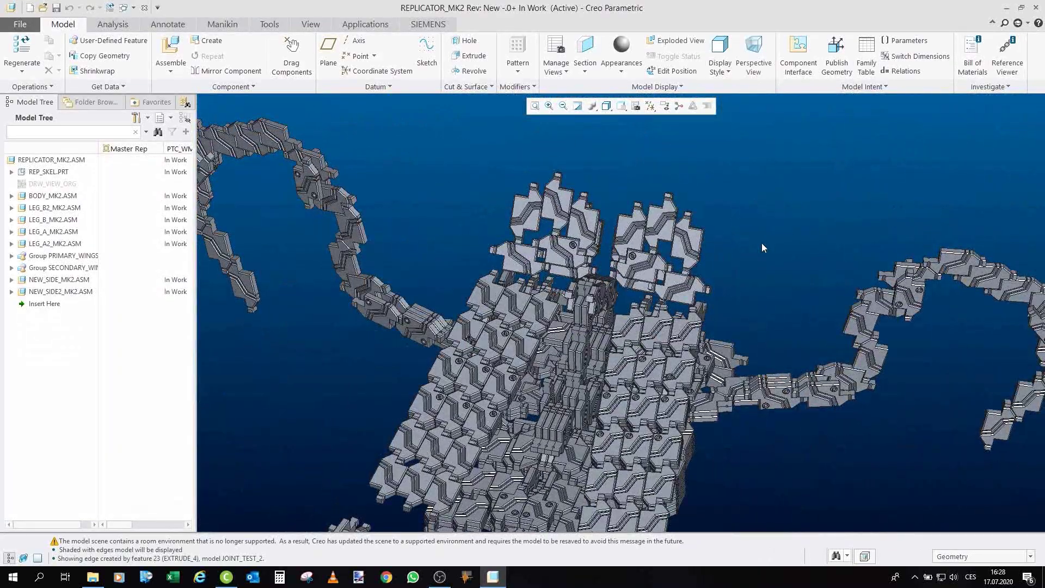
scroll(760, 247, "down", 5)
scroll(760, 309, "up", 4)
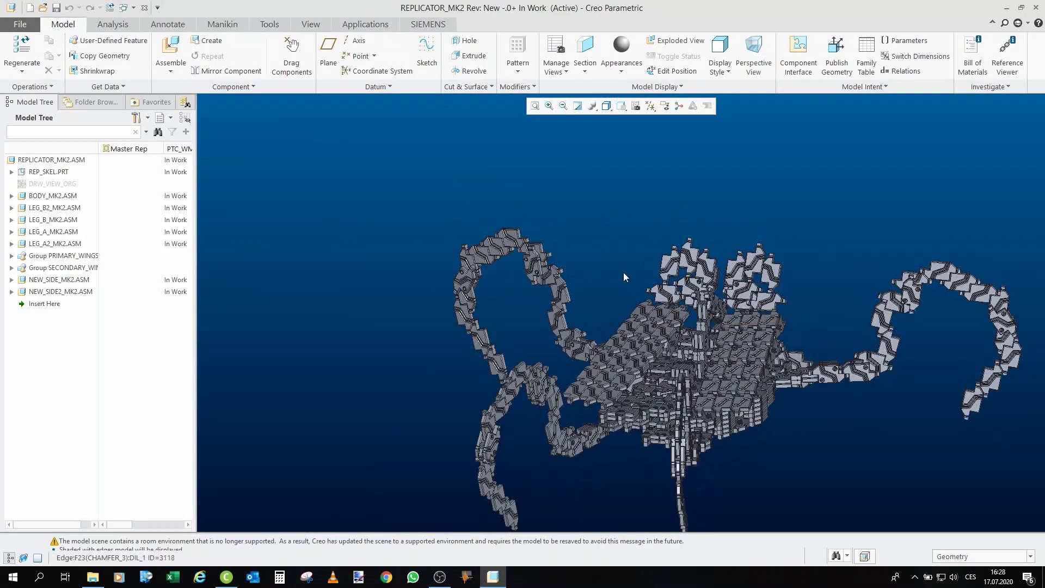
Orbit to a low side view, then zoom in on the body's underside from above and below
middle_click_drag(624, 277, 549, 224)
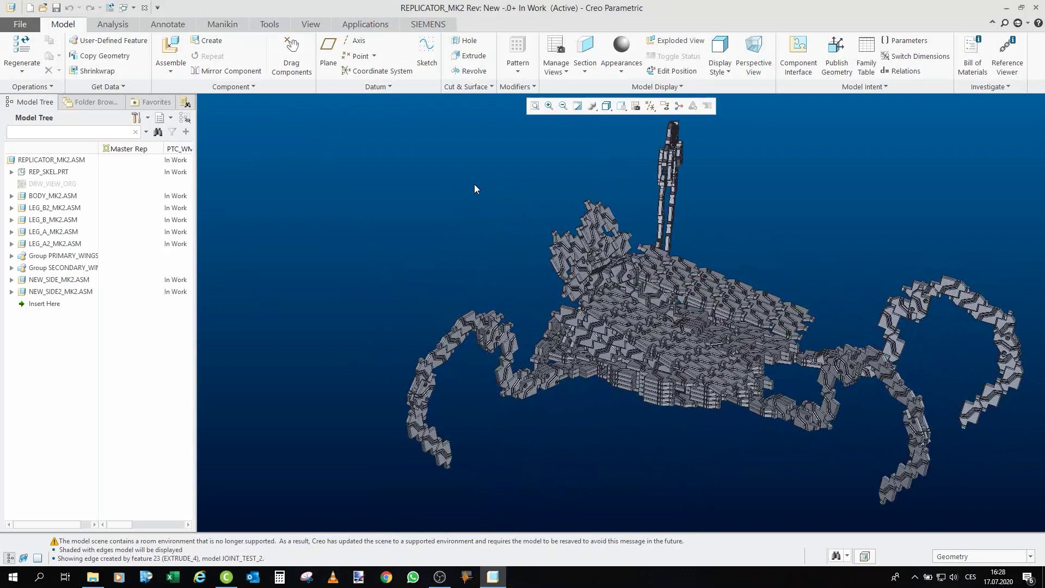
mouse_move(563, 272)
middle_mouse_down()
mouse_move(610, 304)
mouse_move(631, 371)
middle_mouse_up()
scroll(588, 278, "down", 3)
scroll(627, 356, "up", 4)
scroll(423, 217, "up", 2)
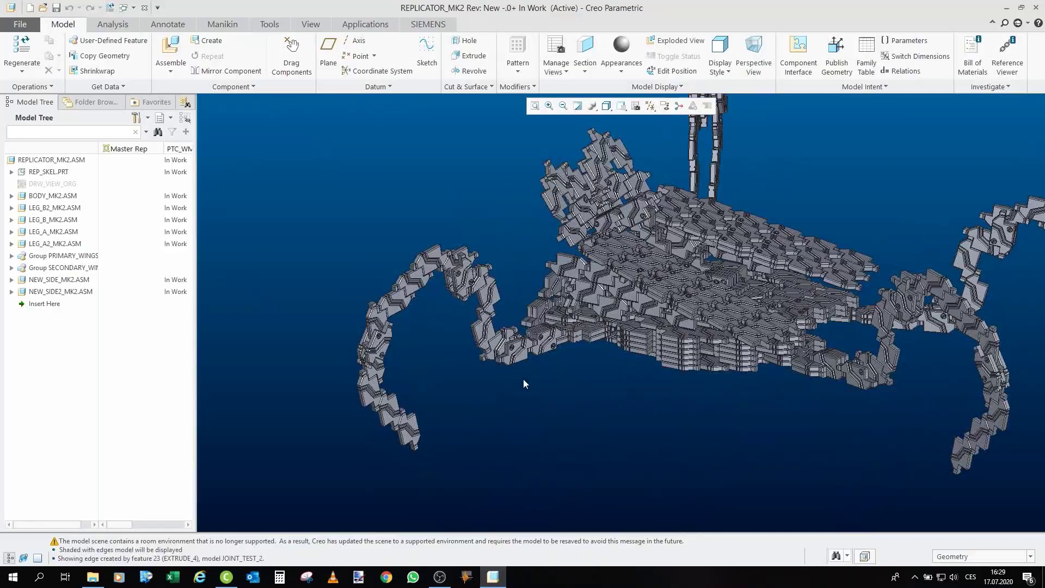
middle_click_drag(523, 384, 576, 368)
scroll(571, 368, "up", 3)
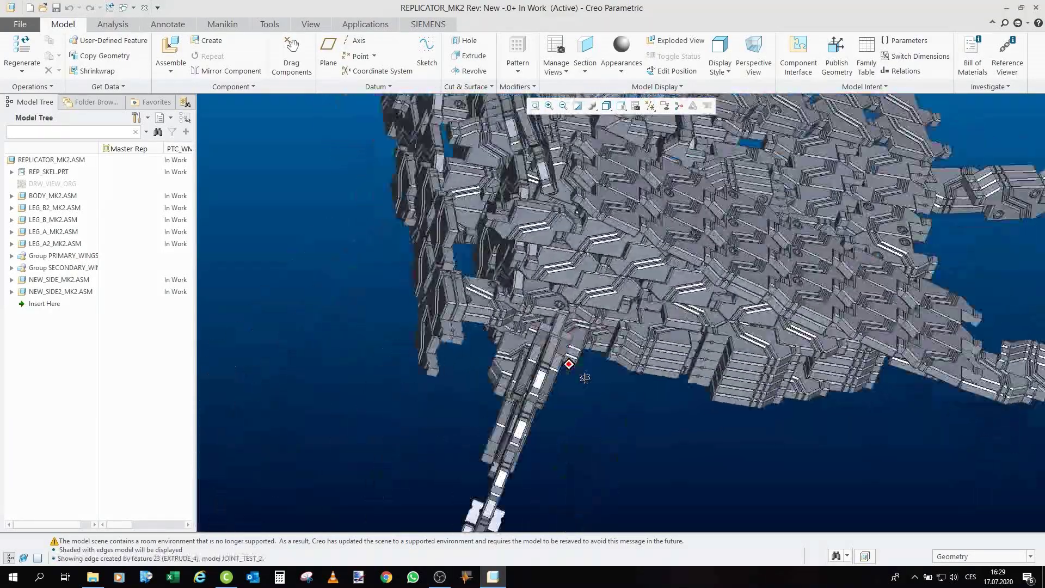
scroll(585, 377, "down", 8)
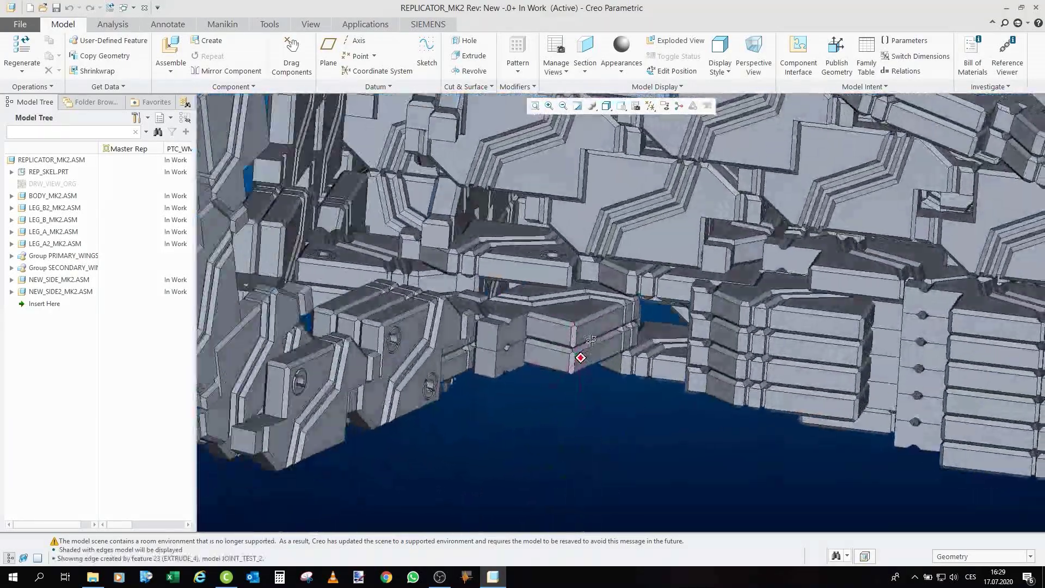
scroll(590, 339, "up", 10)
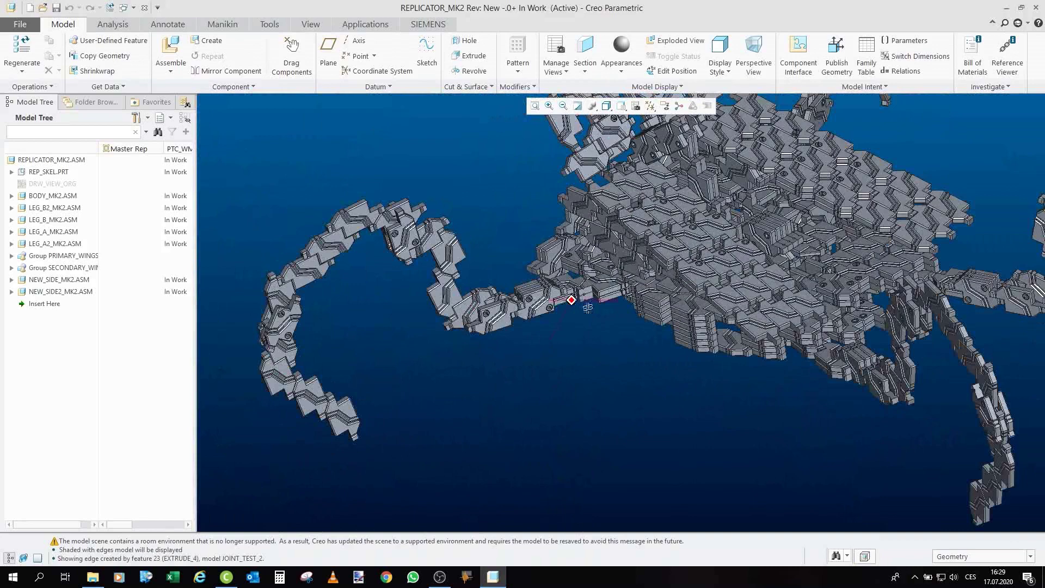
Rotate toward a leg joint and zoom in to inspect it up close
middle_click_drag(588, 308, 599, 338)
scroll(551, 282, "up", 5)
scroll(607, 351, "down", 6)
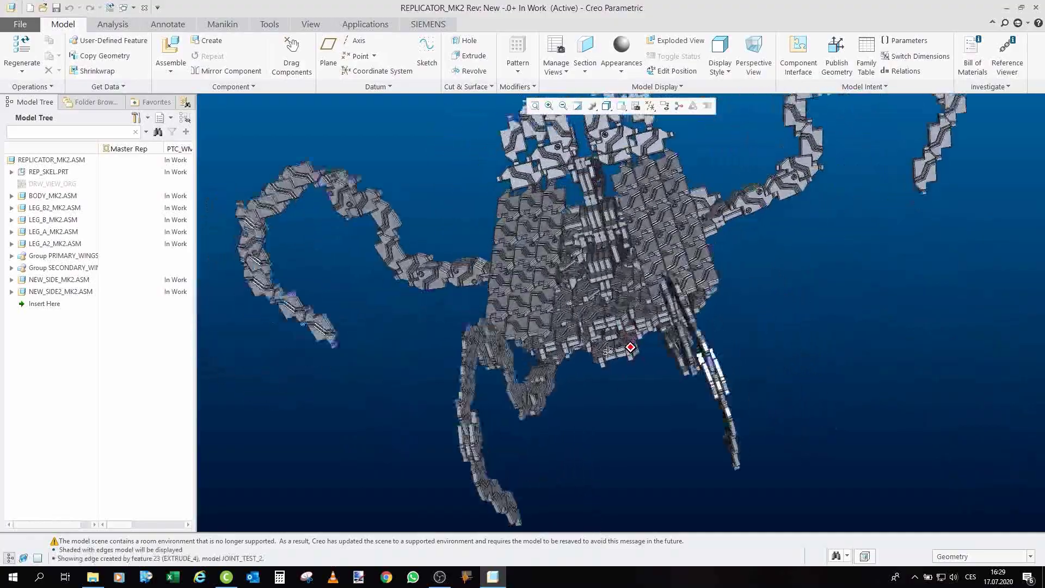
scroll(607, 351, "down", 10)
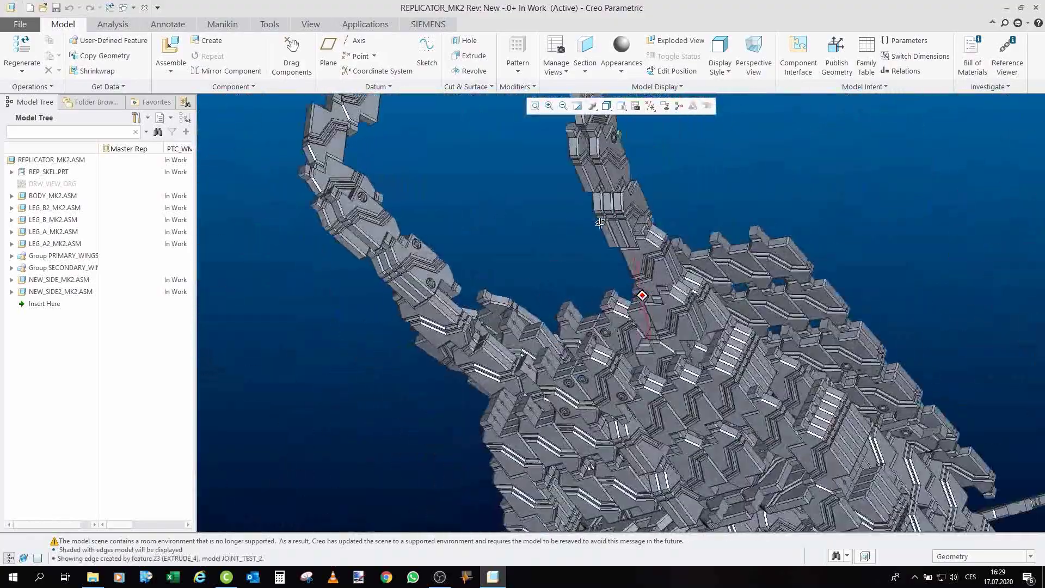
scroll(599, 222, "up", 8)
middle_click_drag(626, 272, 647, 313)
Zoom out and orbit to a raised three-quarter view showing the wing groups and four arching legs
scroll(648, 312, "up", 3)
scroll(681, 332, "down", 6)
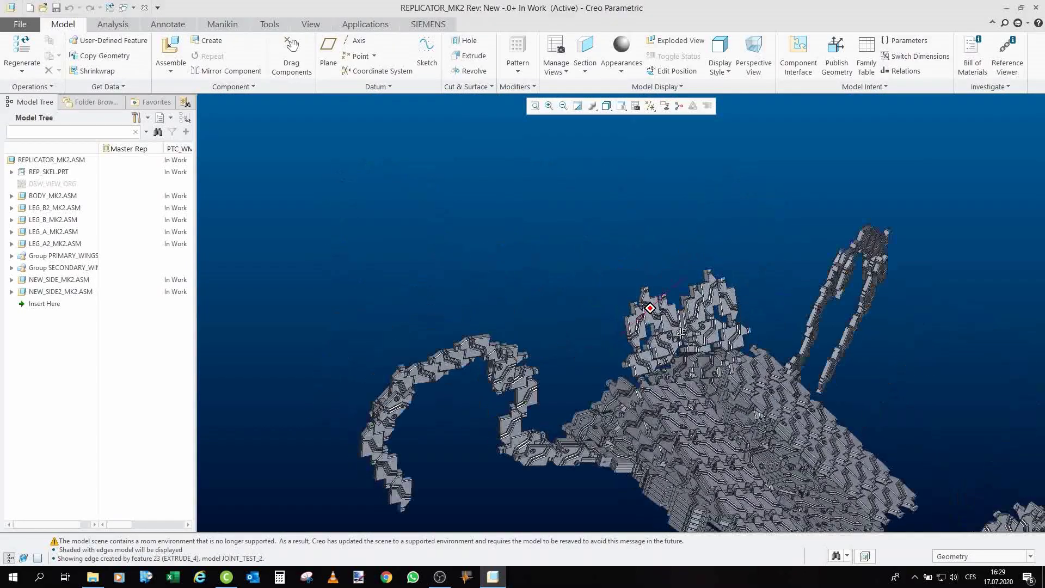
scroll(594, 259, "up", 5)
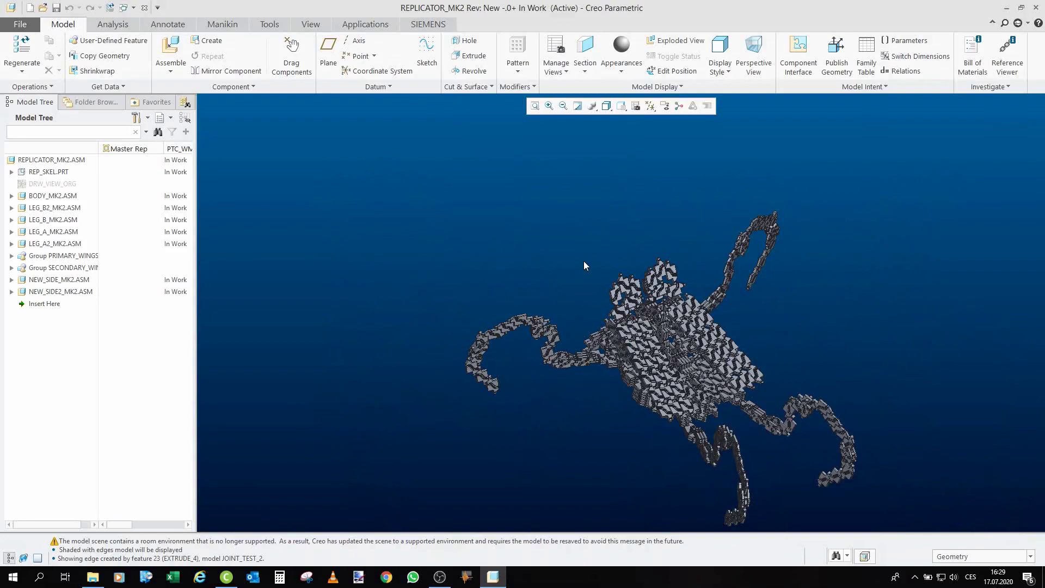
scroll(584, 261, "up", 2)
mouse_move(584, 261)
middle_mouse_down()
mouse_move(567, 266)
mouse_move(802, 396)
middle_mouse_up()
scroll(625, 311, "down", 8)
scroll(842, 352, "down", 5)
scroll(842, 352, "up", 5)
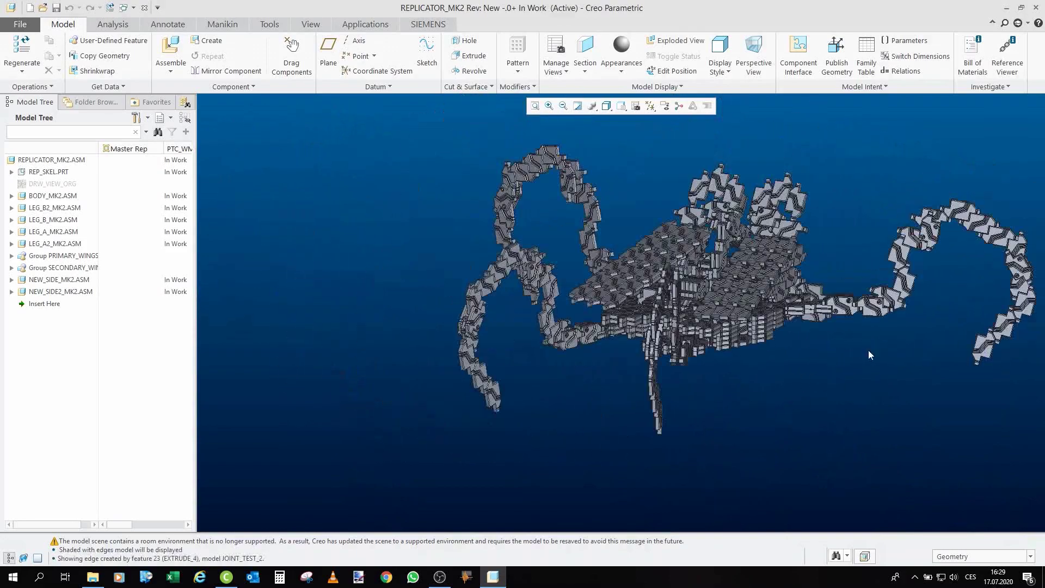
middle_click_drag(909, 248, 911, 191)
scroll(912, 197, "up", 2)
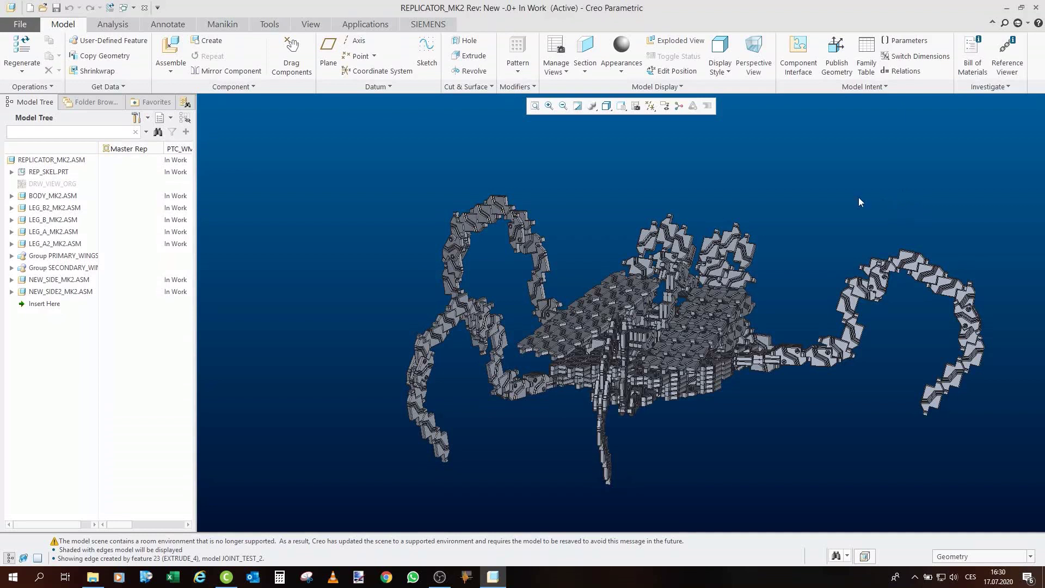
mouse_move(651, 205)
middle_mouse_down()
mouse_move(567, 286)
mouse_move(677, 375)
mouse_move(551, 292)
mouse_move(603, 272)
mouse_move(609, 283)
mouse_move(606, 255)
middle_mouse_up()
middle_click_drag(618, 192, 597, 201)
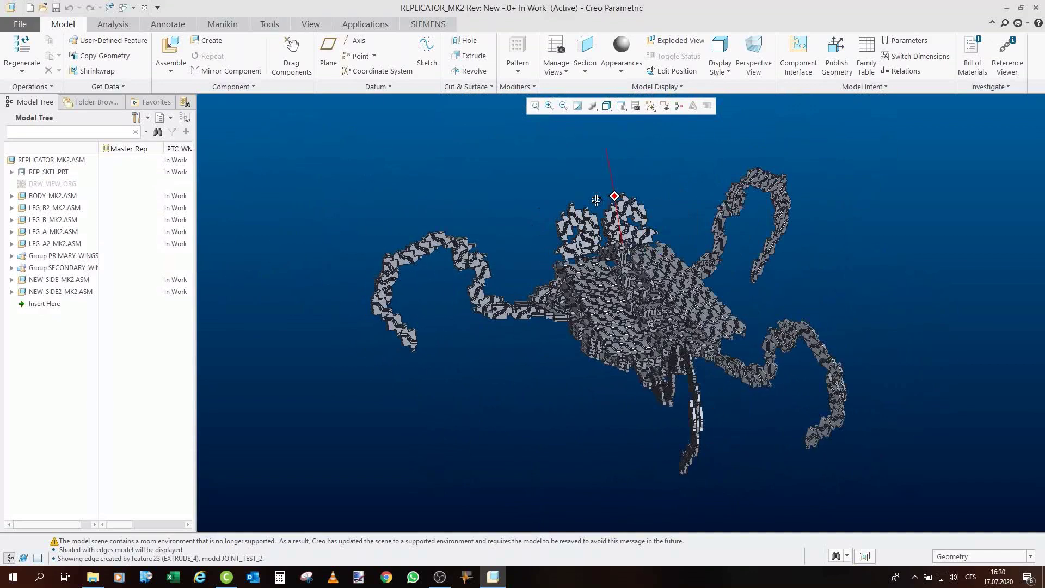